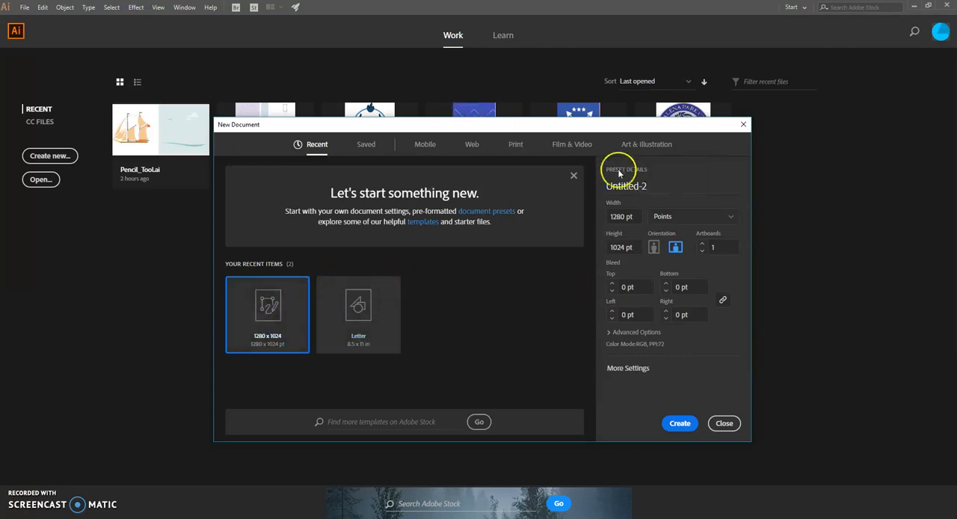
Create a new document from the 1280 x 1024 px web preset.
left_click(471, 145)
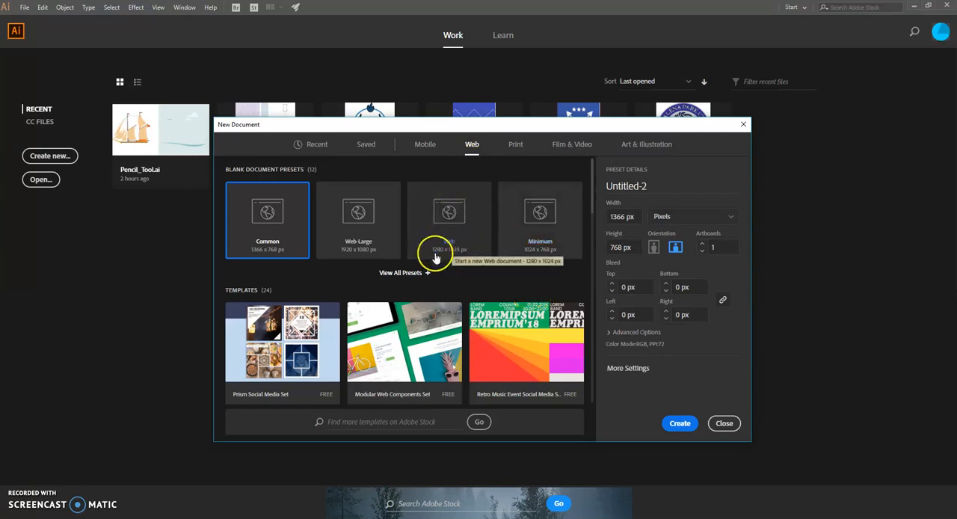
left_click(453, 240)
left_click(692, 424)
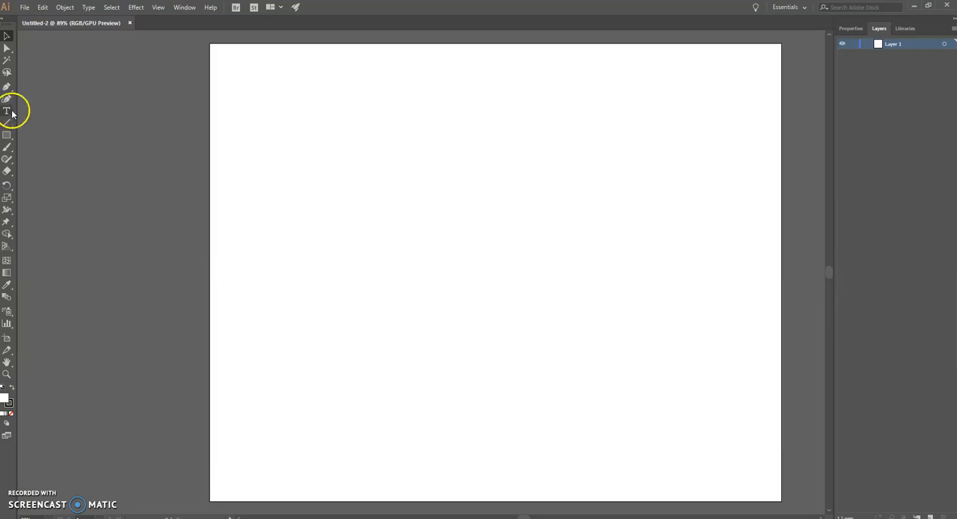
Place the kisspng-trumpet clip-art image from Downloads, sized to nearly the artboard's full width and roughly centred vertically.
left_click(29, 6)
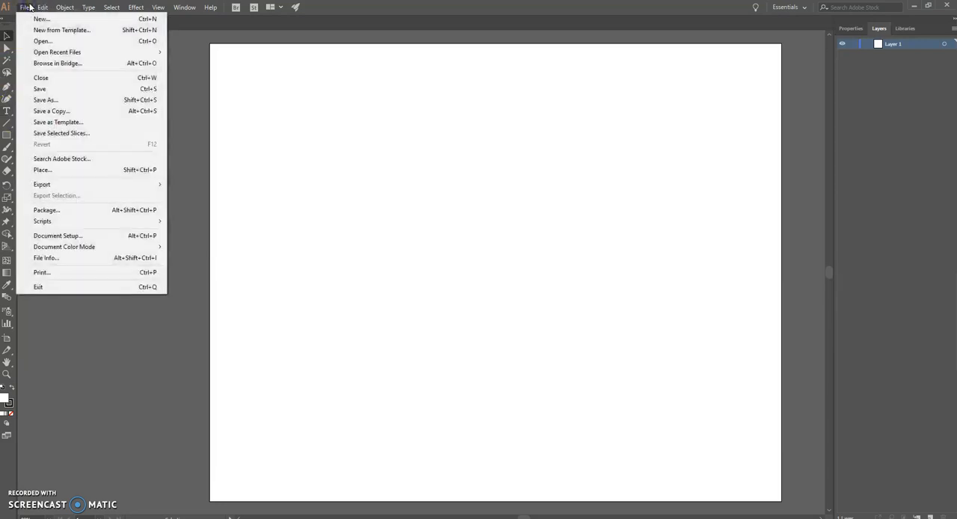
left_click(41, 170)
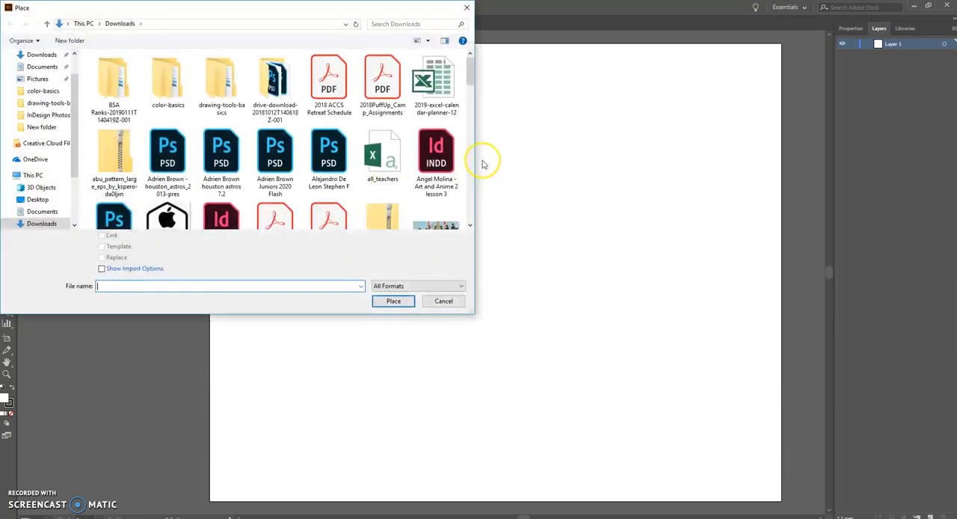
left_click_drag(471, 78, 480, 125)
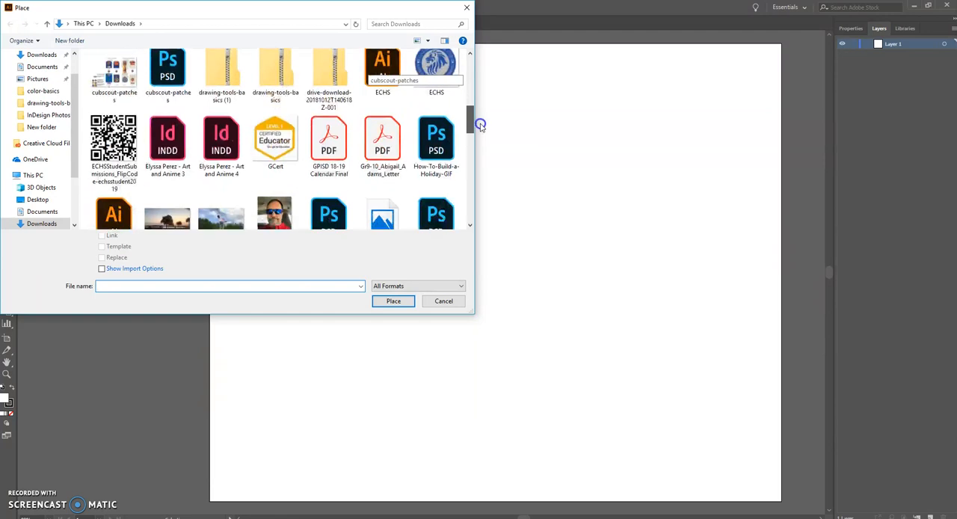
left_click(41, 54)
left_click_drag(470, 75, 471, 142)
left_click(269, 153)
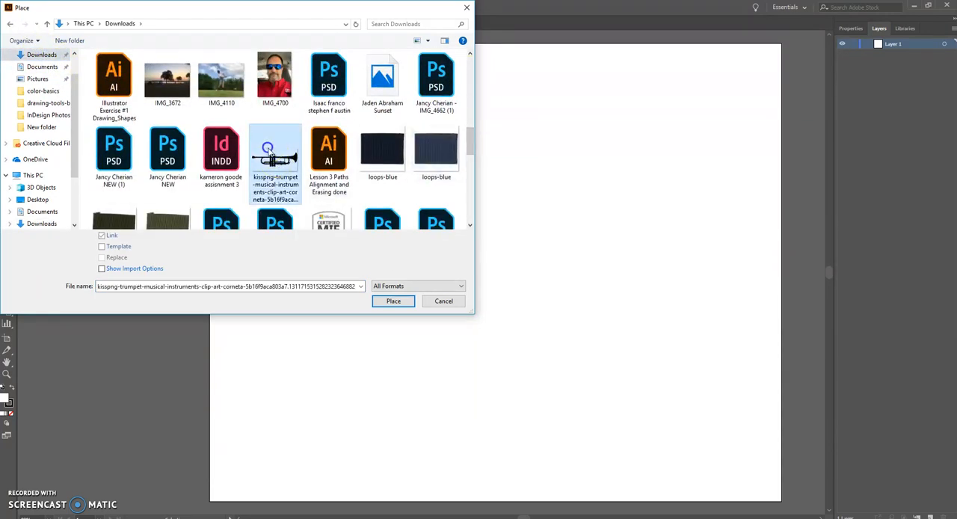
left_click(388, 300)
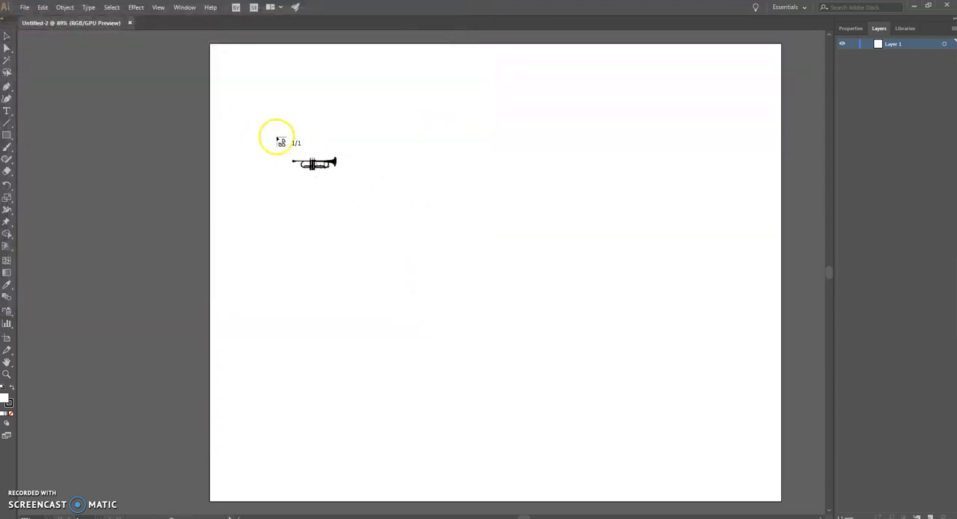
left_click_drag(216, 94, 774, 380)
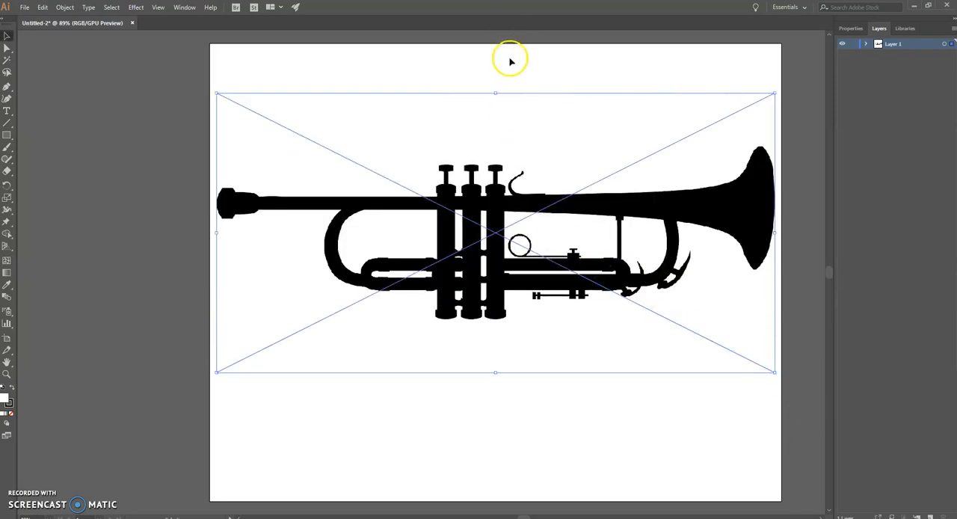
left_click_drag(635, 214, 634, 242)
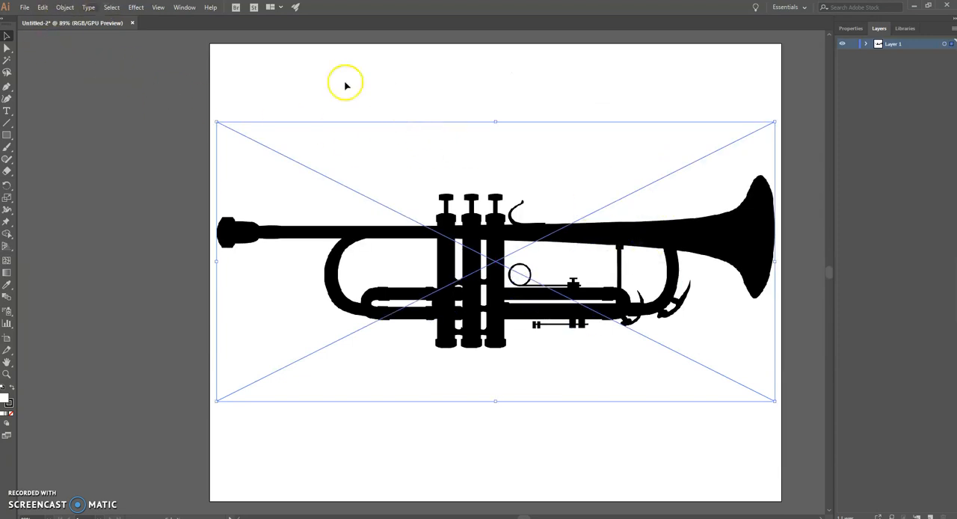
Lock the placed trumpet image and add a new layer above it.
left_click(64, 8)
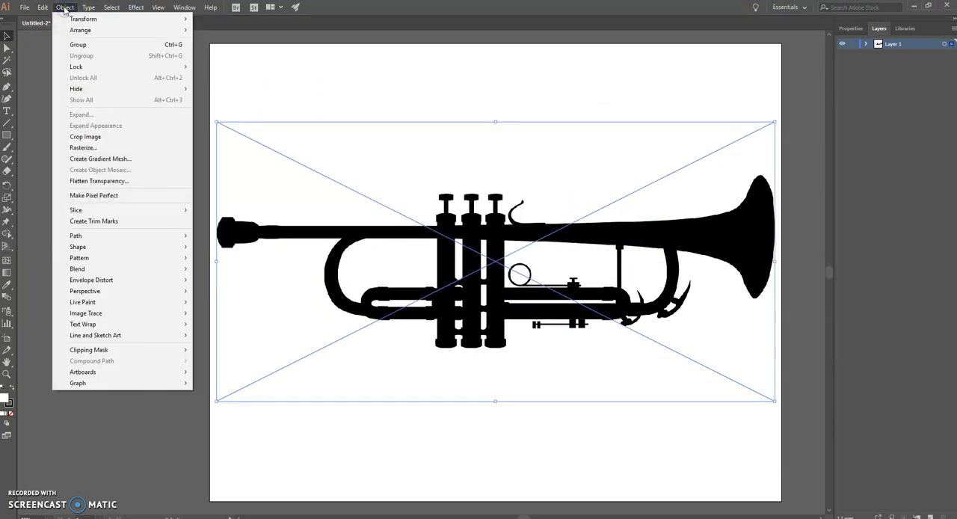
left_click(84, 66)
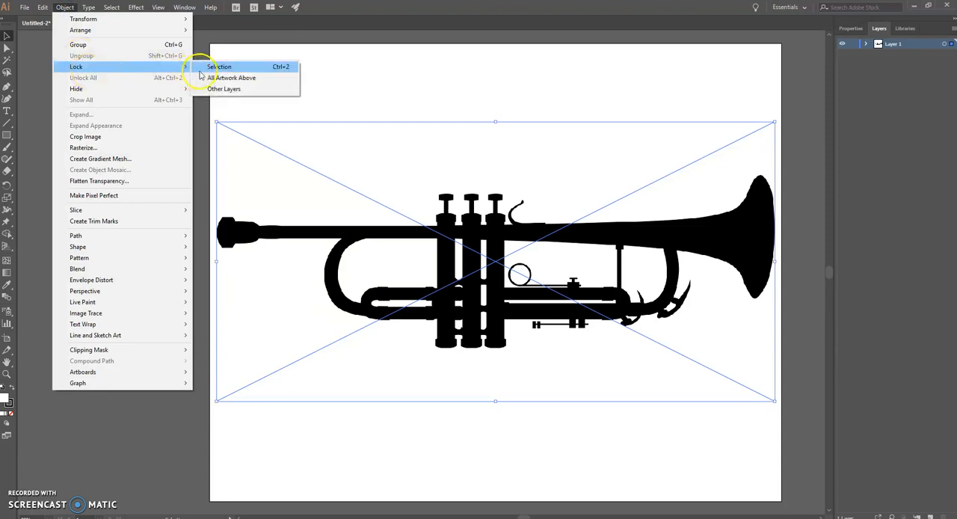
left_click(212, 67)
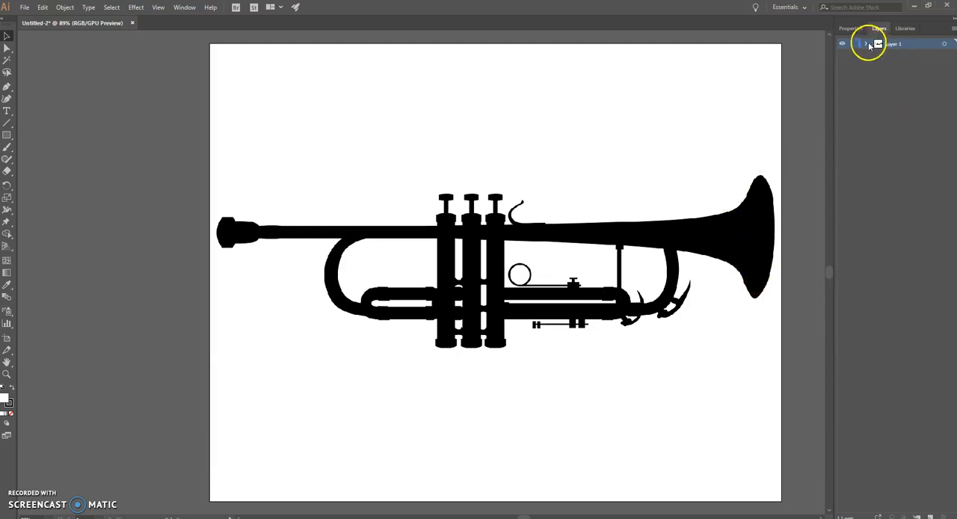
left_click(386, 216)
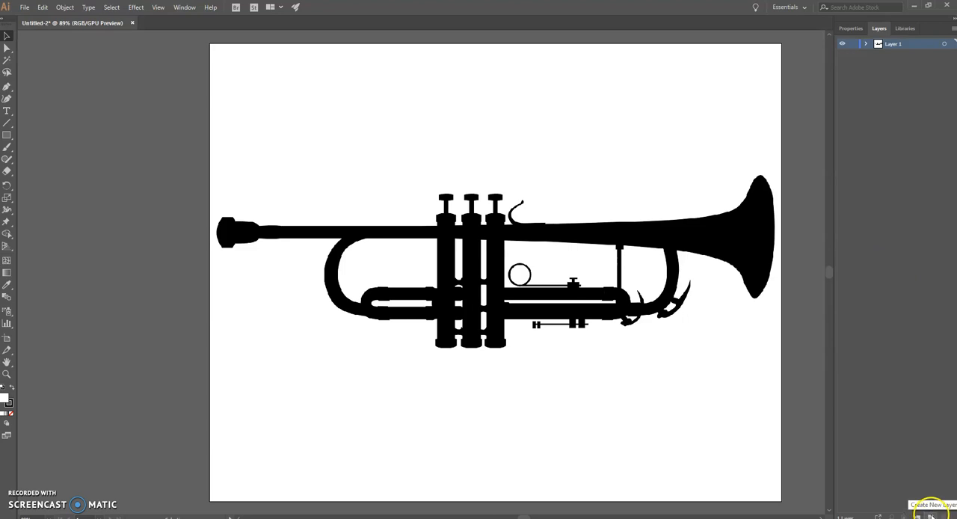
left_click(930, 515)
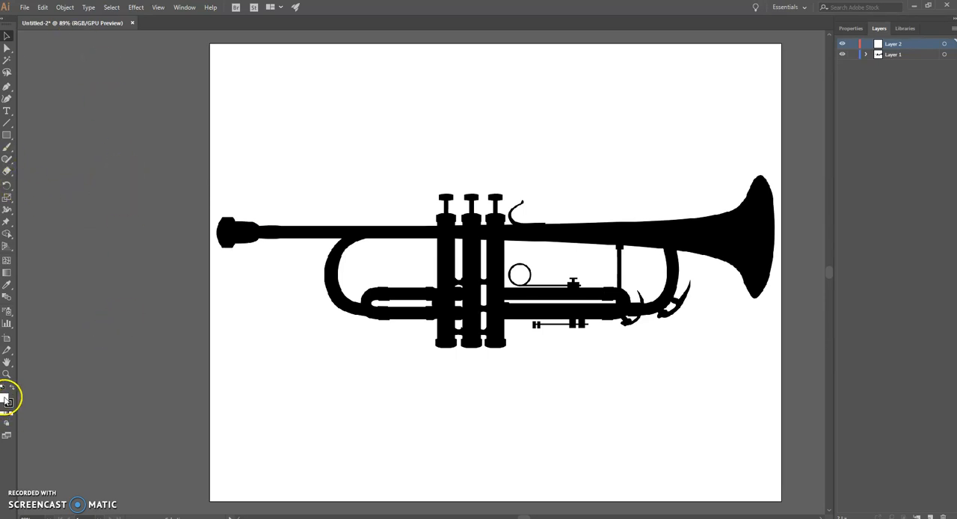
Set the fill colour to golden yellow, hex F4E419.
double_click(6, 398)
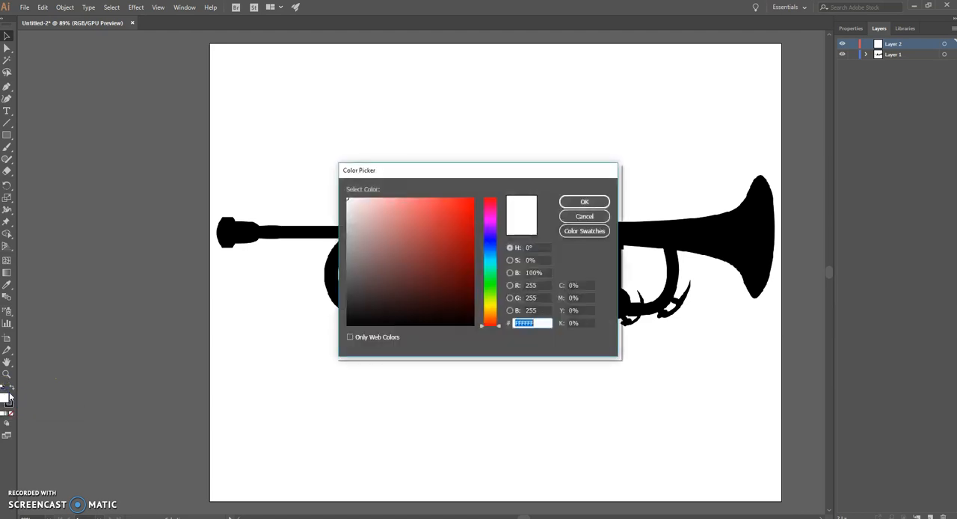
left_click(489, 308)
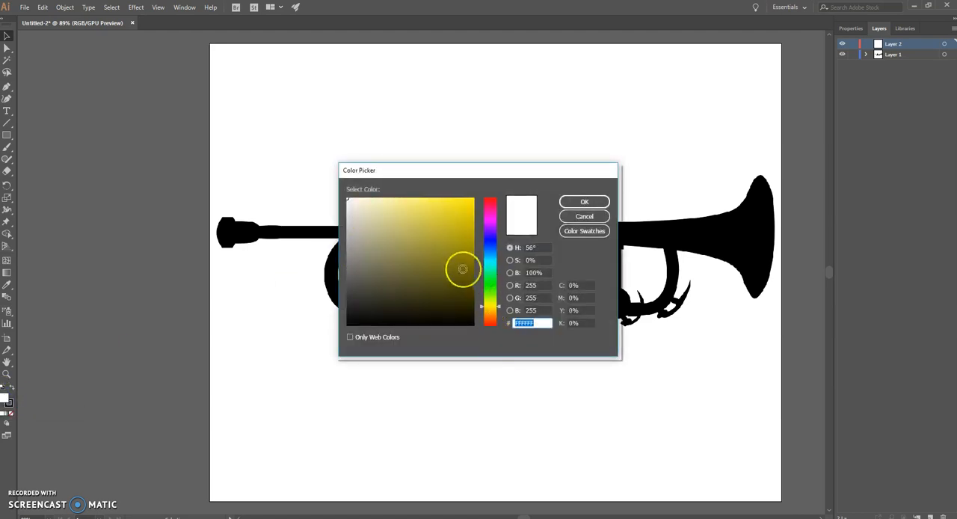
left_click_drag(463, 269, 455, 218)
left_click_drag(501, 308, 498, 301)
mouse_move(455, 253)
left_mouse_down()
mouse_move(462, 207)
mouse_move(486, 213)
left_mouse_up()
left_click_drag(501, 306, 500, 307)
left_click_drag(456, 227, 463, 203)
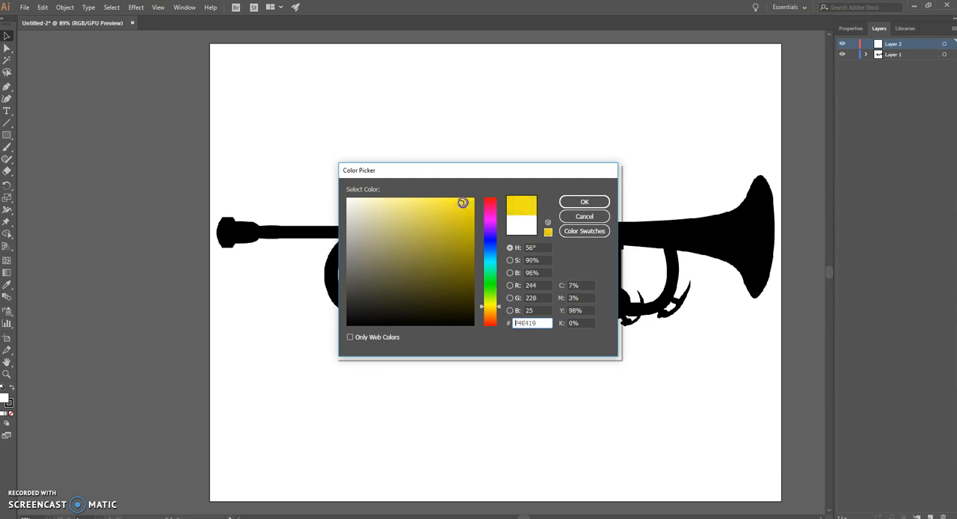
left_click(585, 202)
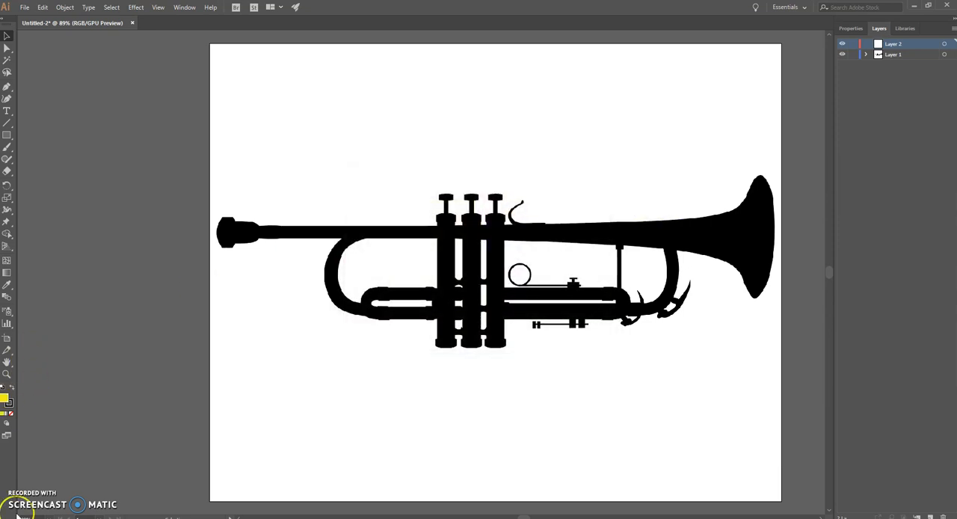
double_click(4, 397)
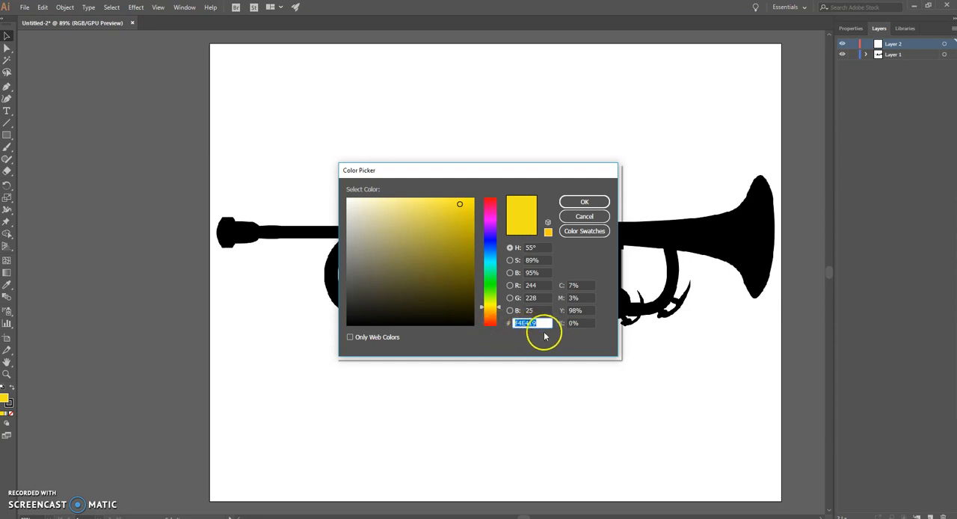
left_click(597, 202)
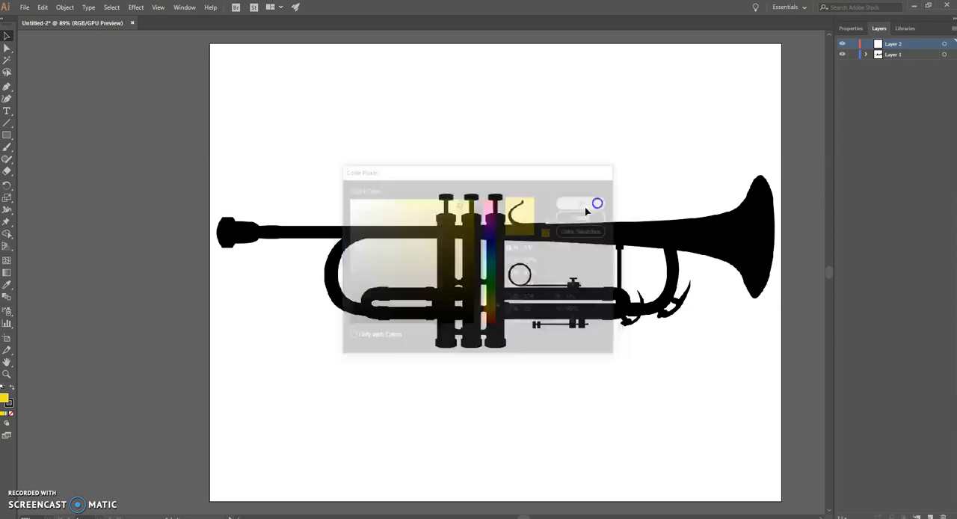
Set the stroke to none, keeping only the yellow fill for drawing.
double_click(11, 403)
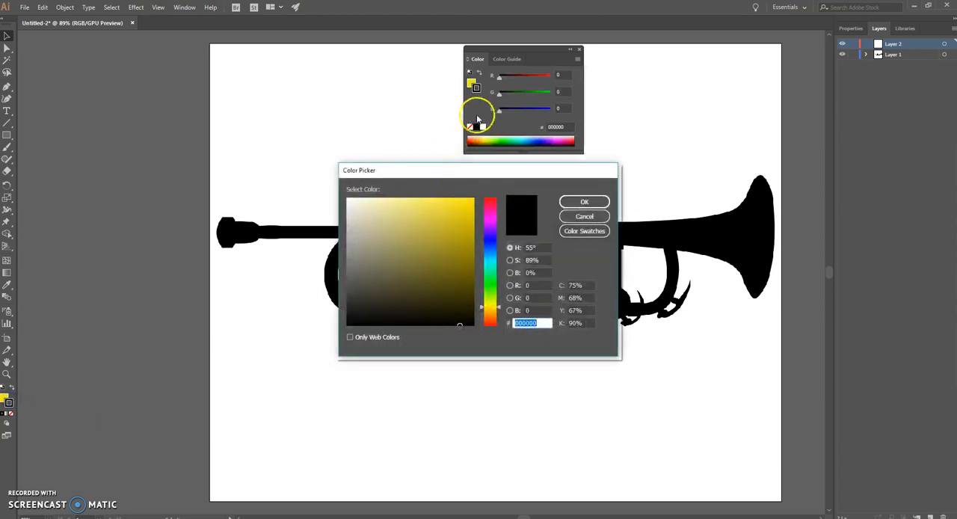
left_click(584, 202)
left_click(578, 49)
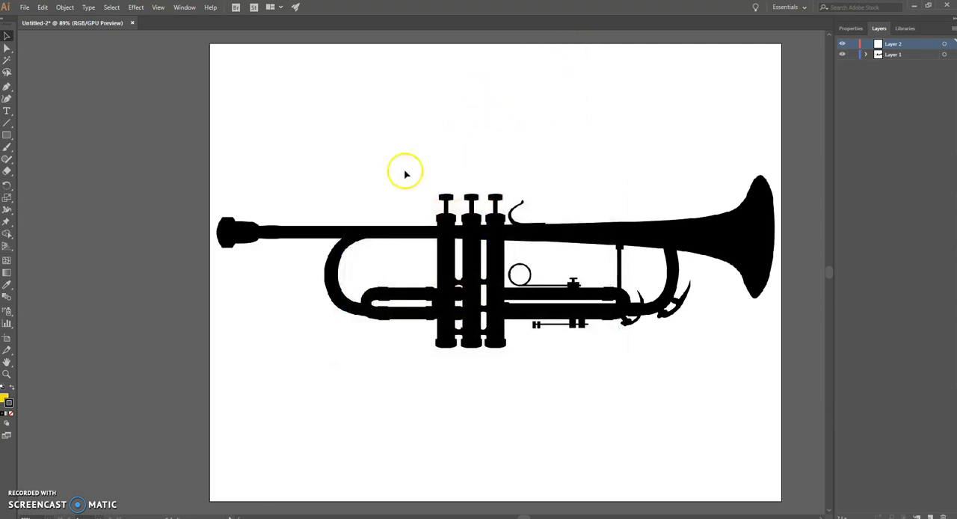
left_click(10, 402)
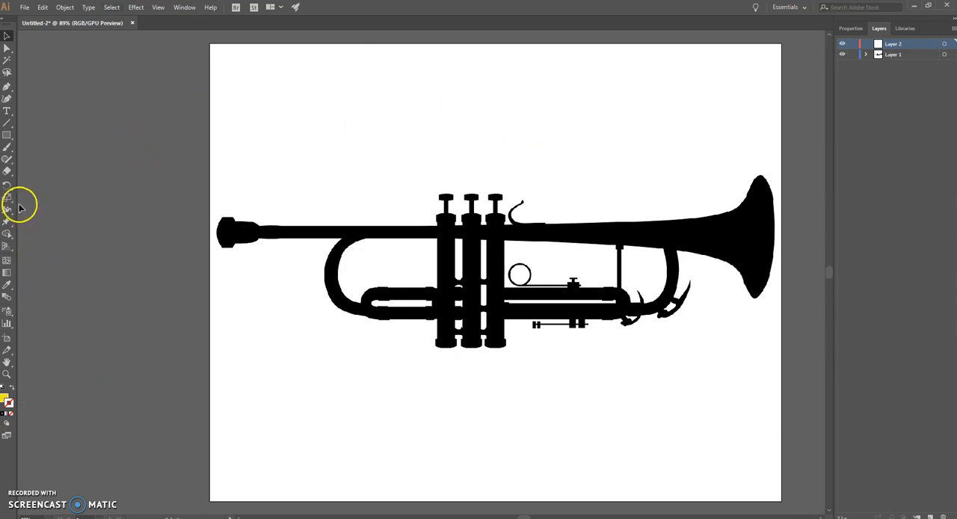
Trace the trumpet's upper edge with the Curvature tool, from the mouthpiece end of the tube to the top of the bell.
left_click(7, 101)
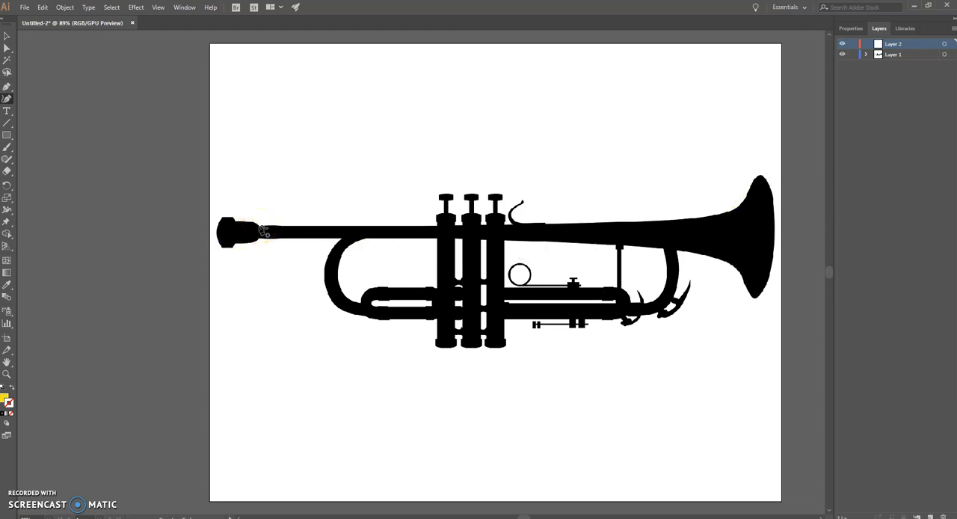
left_click(414, 226)
left_click(521, 225)
left_click(614, 222)
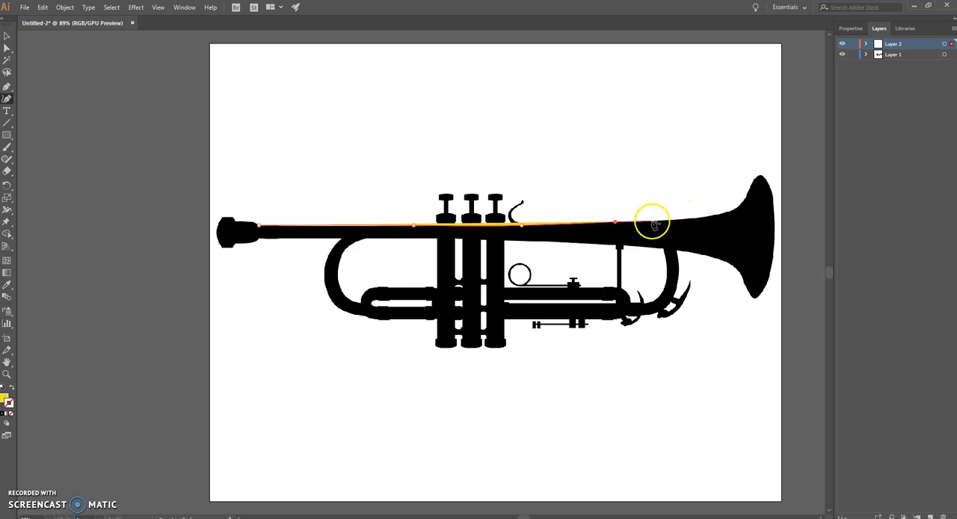
left_click(659, 222)
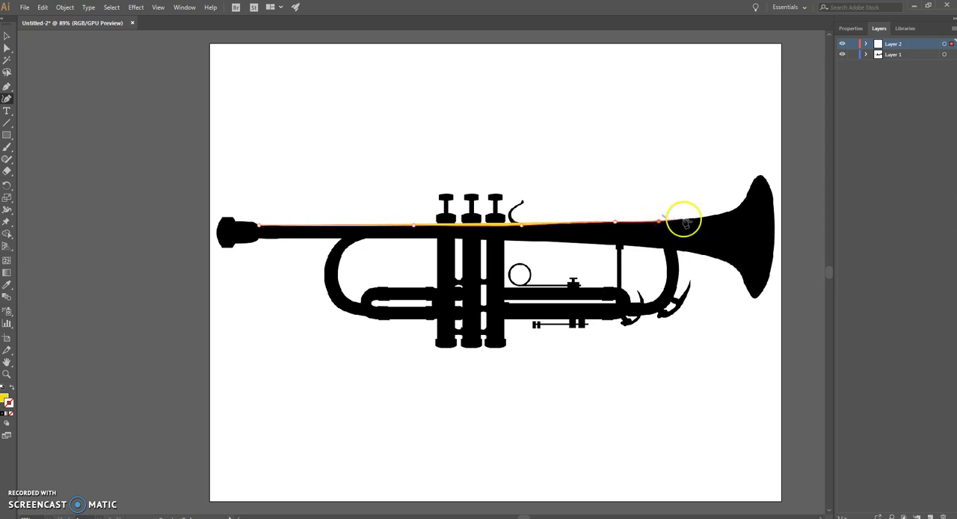
left_click(724, 215)
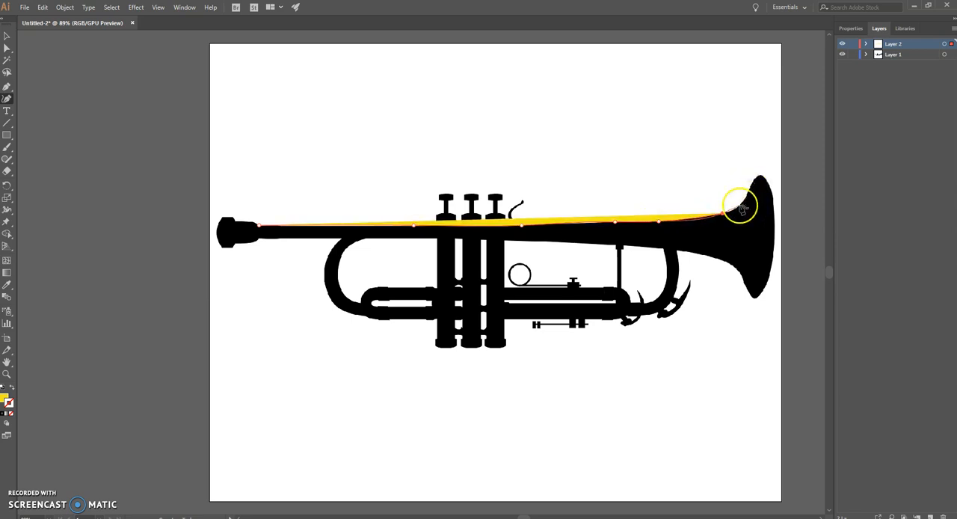
left_click(739, 207)
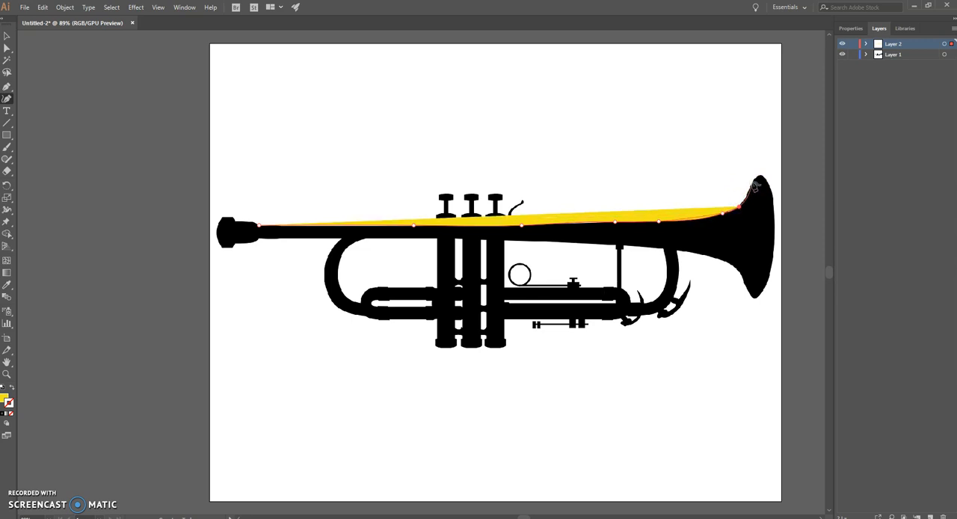
left_click(751, 181)
left_click(760, 175)
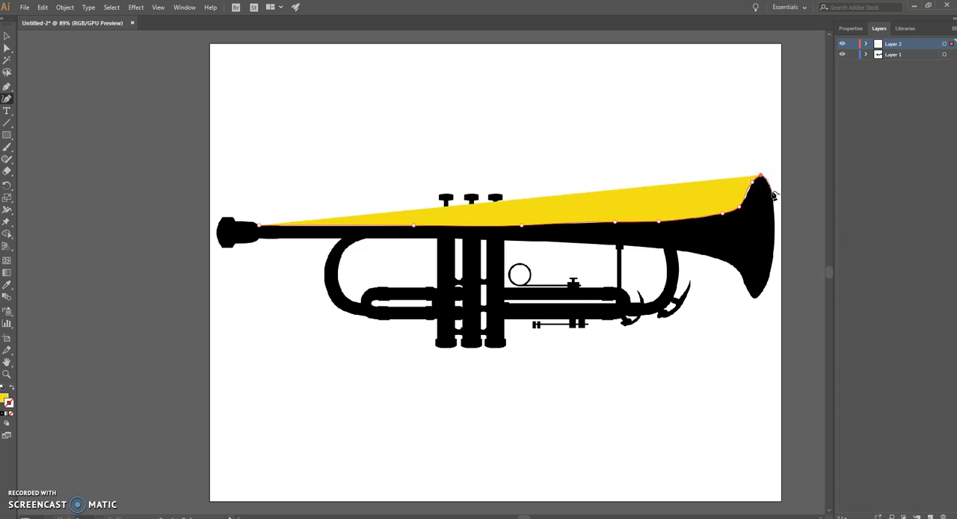
Continue the Curvature path down the bell's outer rim and around its bottom tip.
left_click(774, 215)
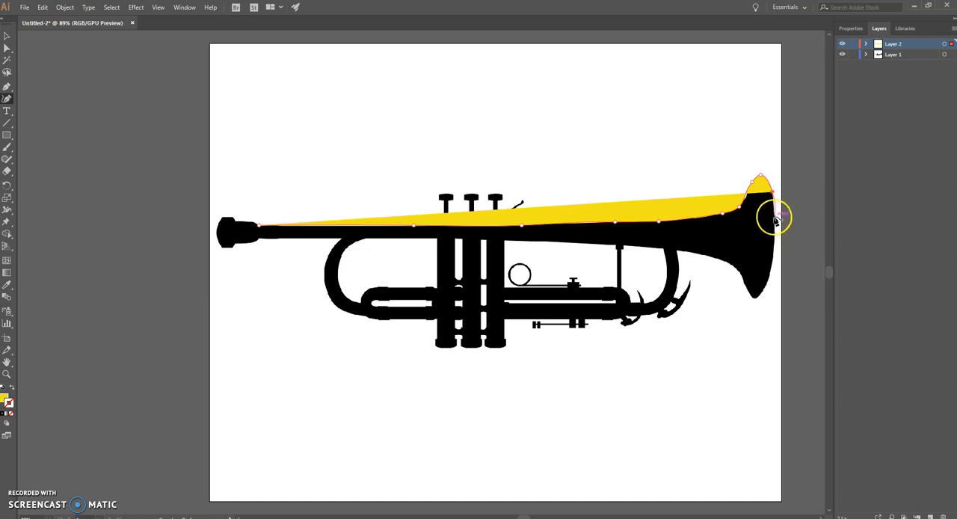
left_click(772, 277)
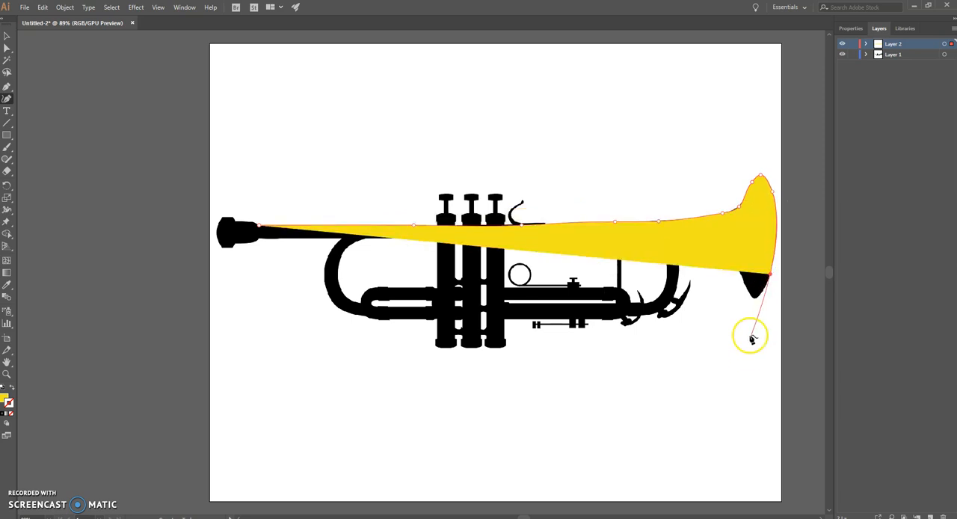
left_click(760, 298)
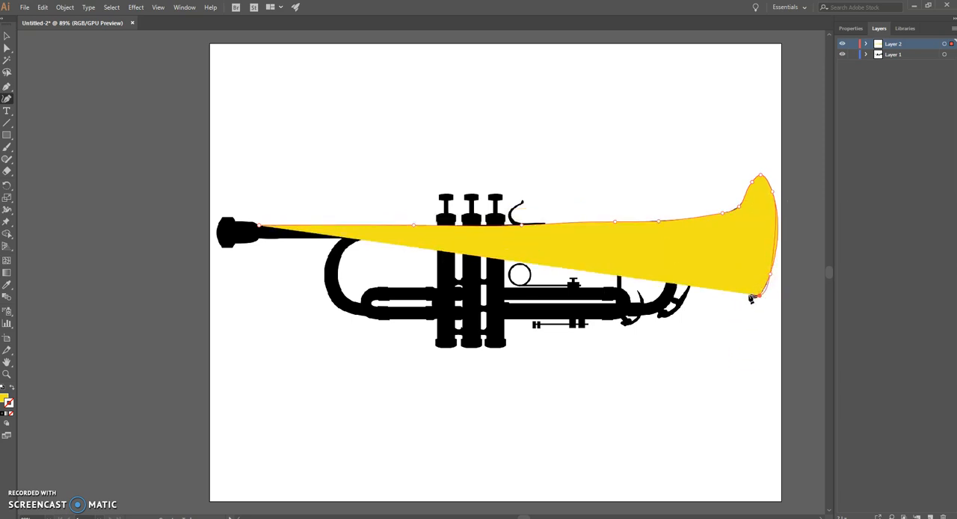
left_click_drag(751, 297, 748, 278)
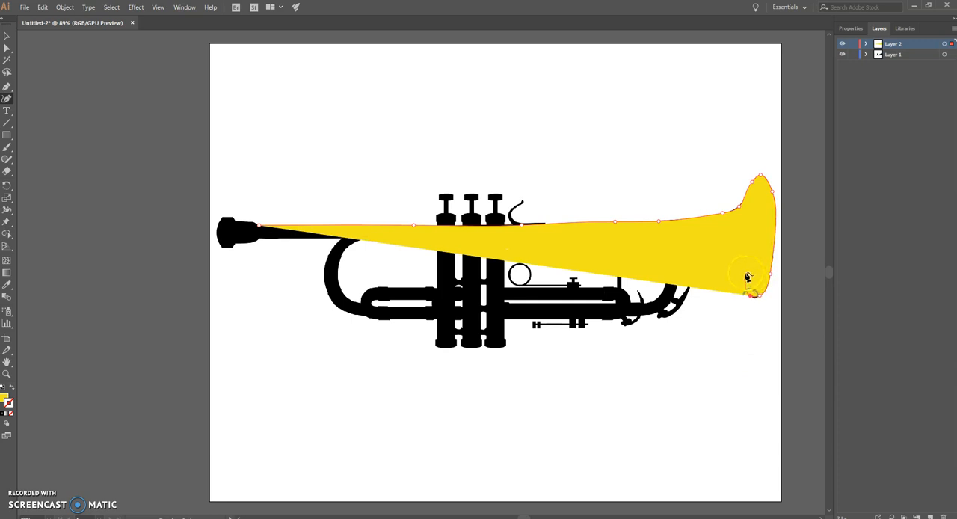
left_click(740, 264)
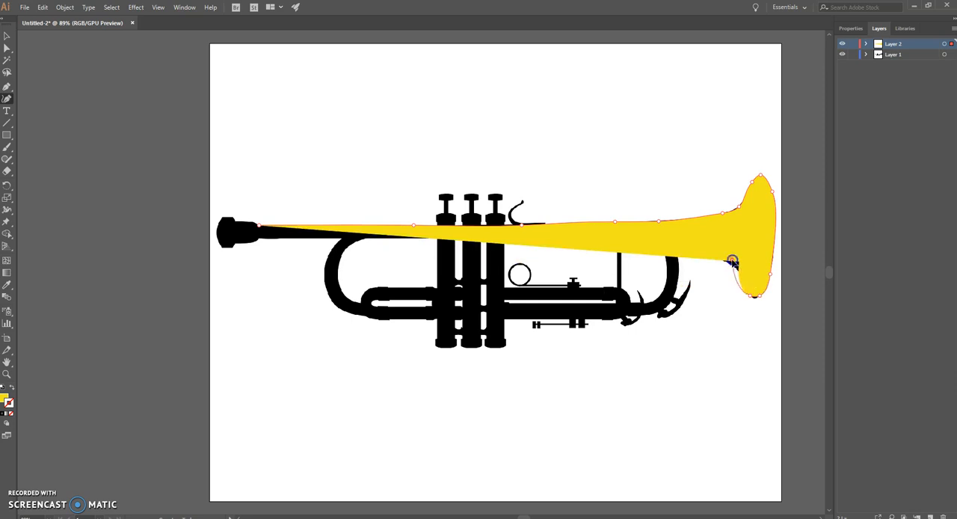
left_click(759, 304)
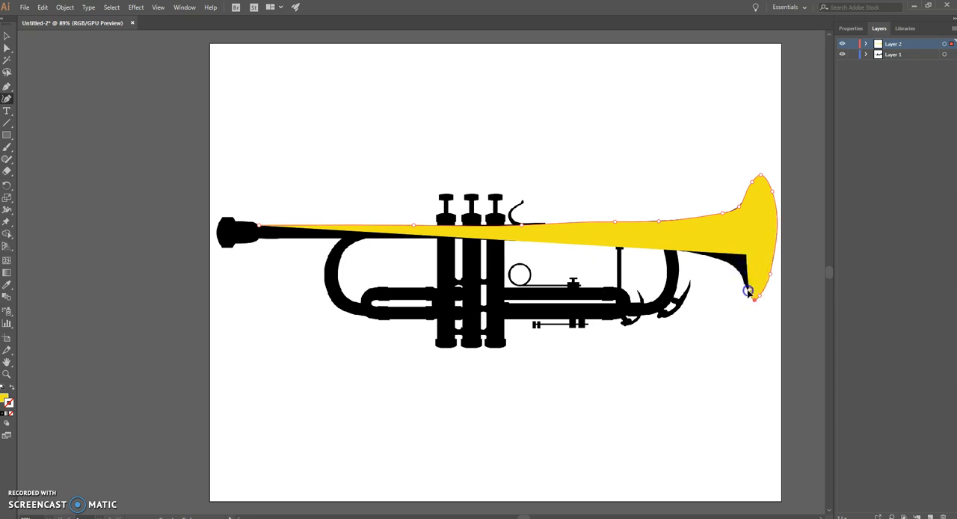
left_click(747, 293)
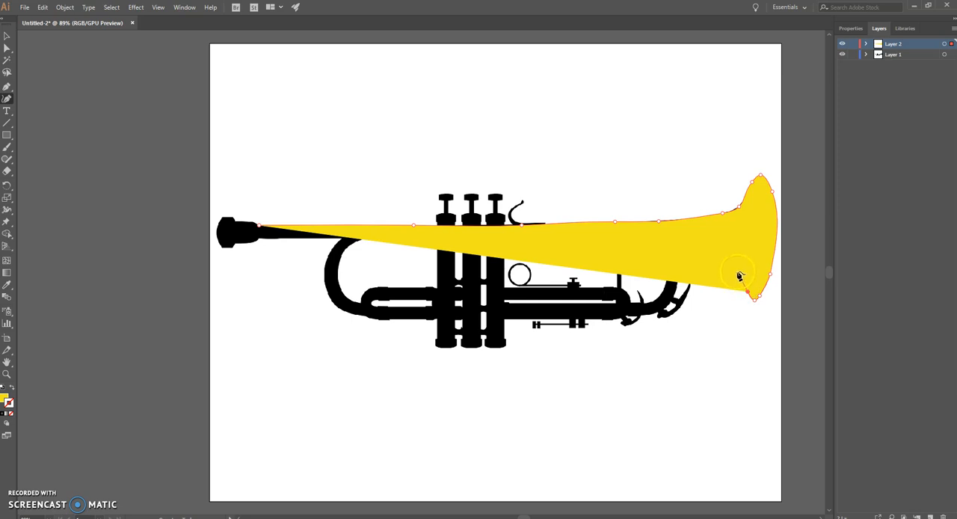
Trace the underside of the bell and tube back to the mouthpiece end and close the path at its starting point.
left_click_drag(736, 278, 740, 270)
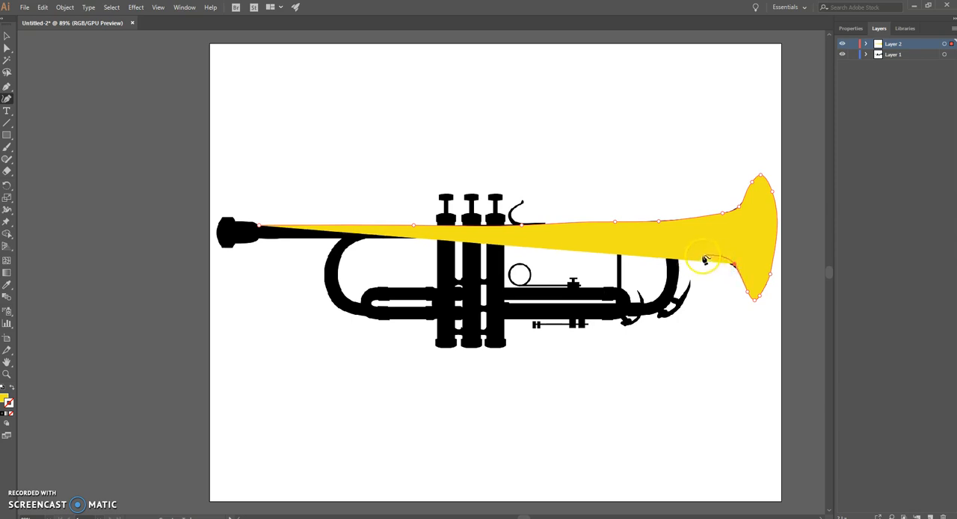
left_click_drag(705, 257, 717, 251)
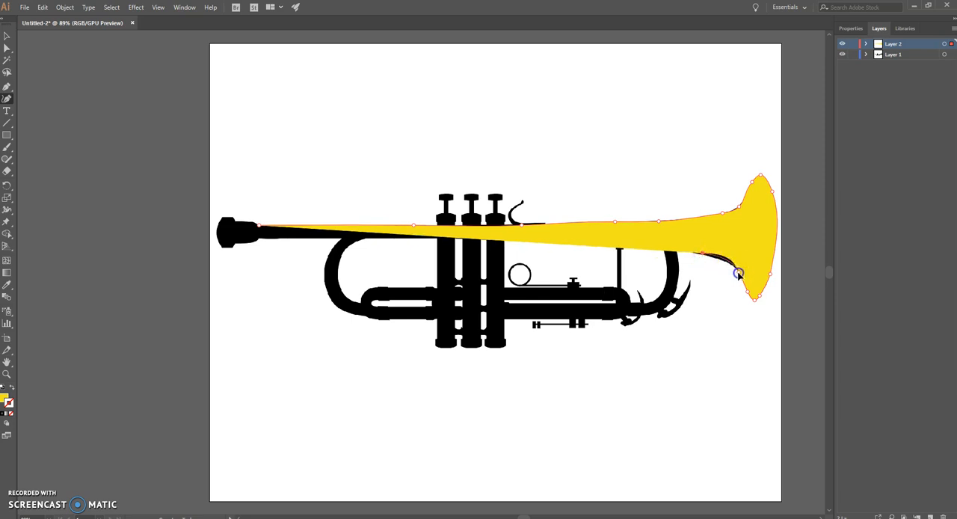
left_click_drag(718, 266, 259, 241)
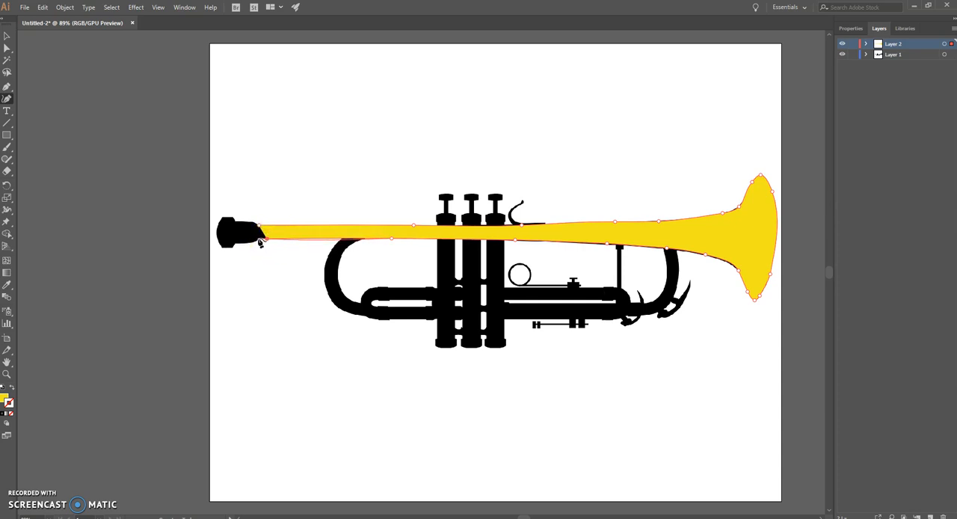
left_click_drag(261, 267, 260, 232)
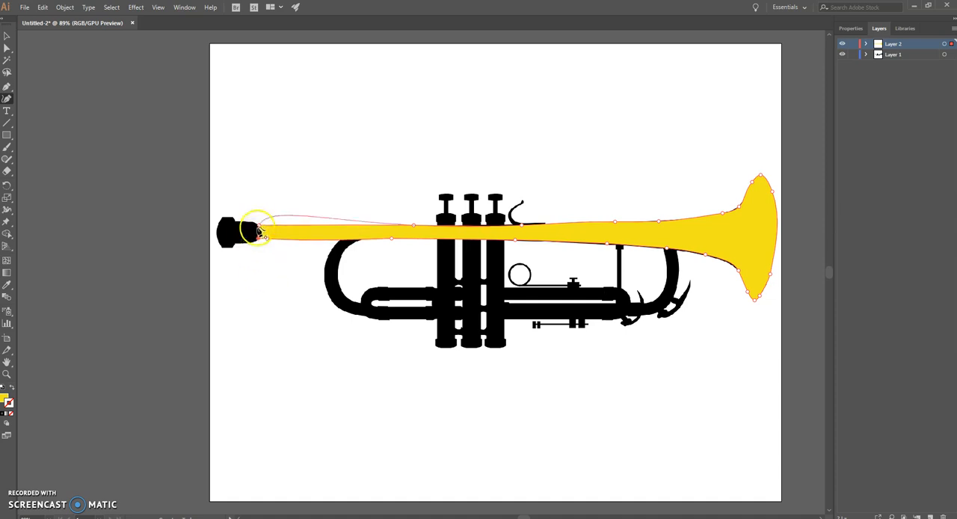
left_click(260, 231)
double_click(259, 226)
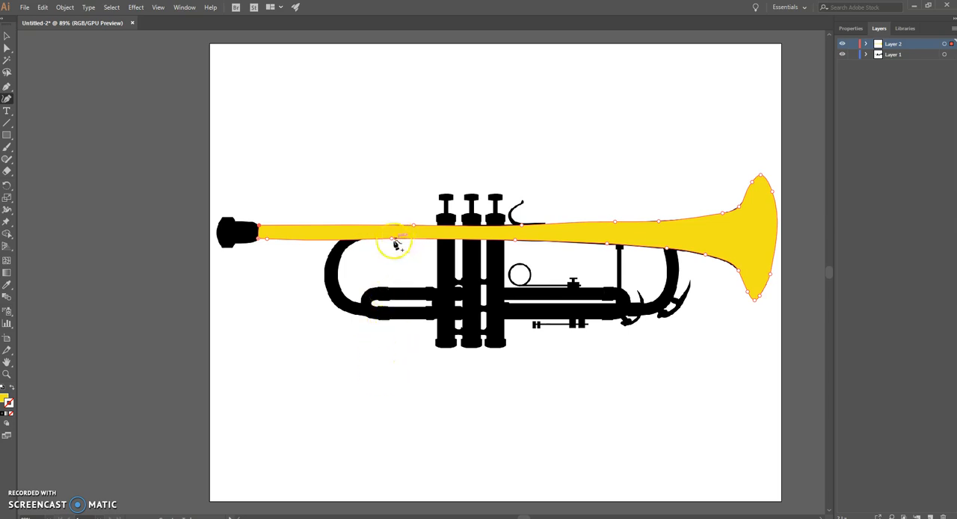
Refine the tube's lower edge by moving its anchor points onto the silhouette and adding a point between the valves and the brace.
left_click_drag(392, 239, 393, 241)
left_click_drag(516, 240, 514, 243)
left_click(606, 247)
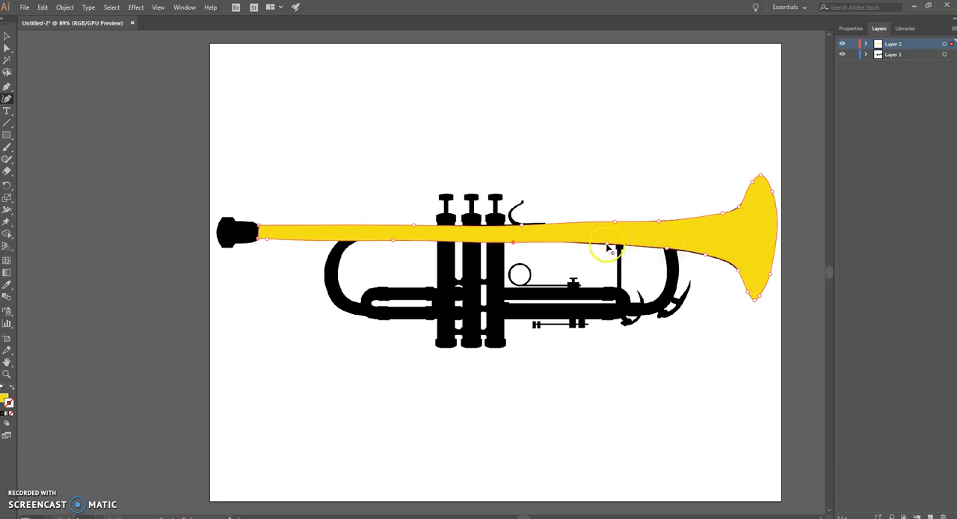
left_click_drag(615, 245, 578, 245)
left_click(576, 243)
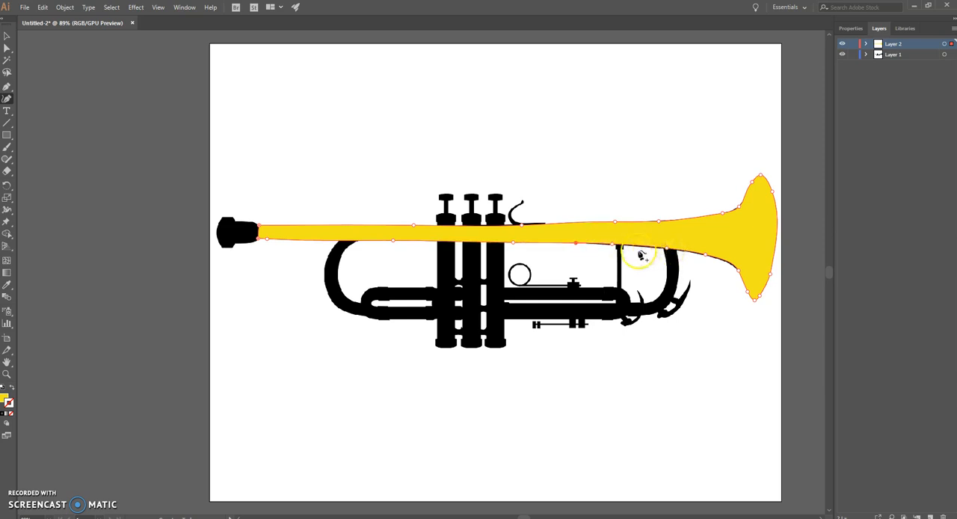
Rename the drawing layer as Trumpet and its traced path as Bell.
left_click(866, 45)
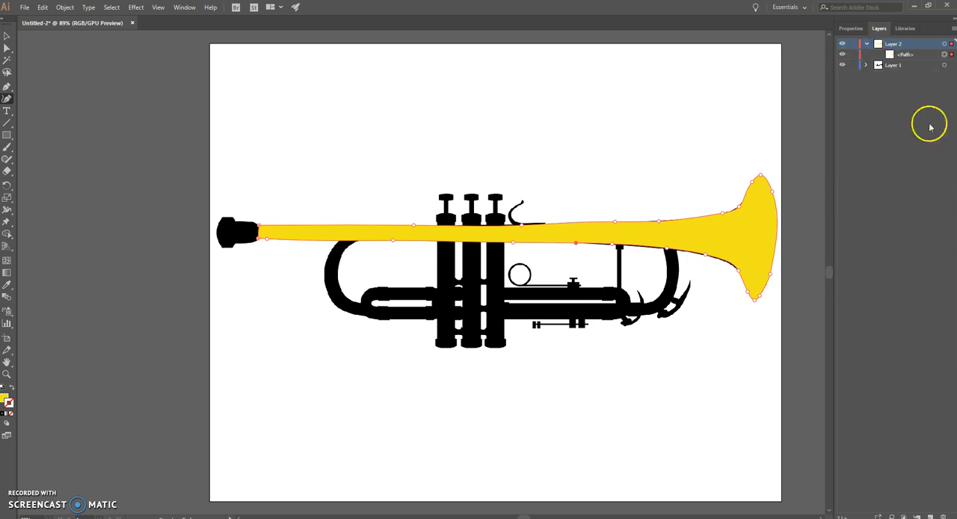
double_click(896, 45)
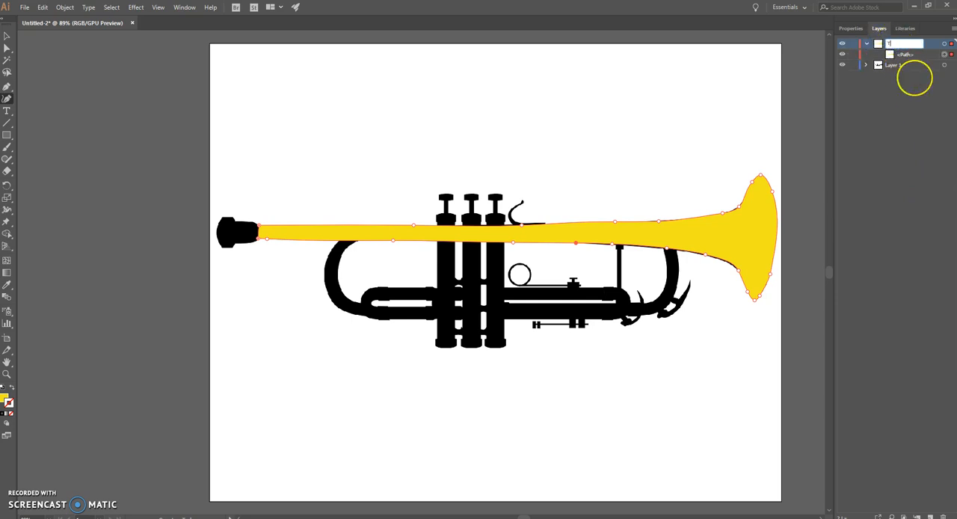
double_click(904, 55)
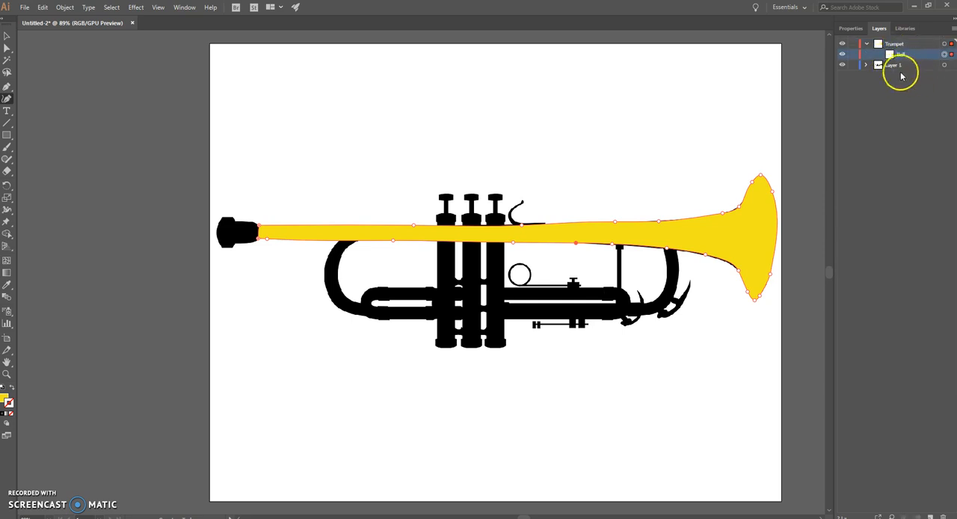
Hide the silhouette layer to check the yellow bell shape on its own, and show the layer again.
left_click(842, 65)
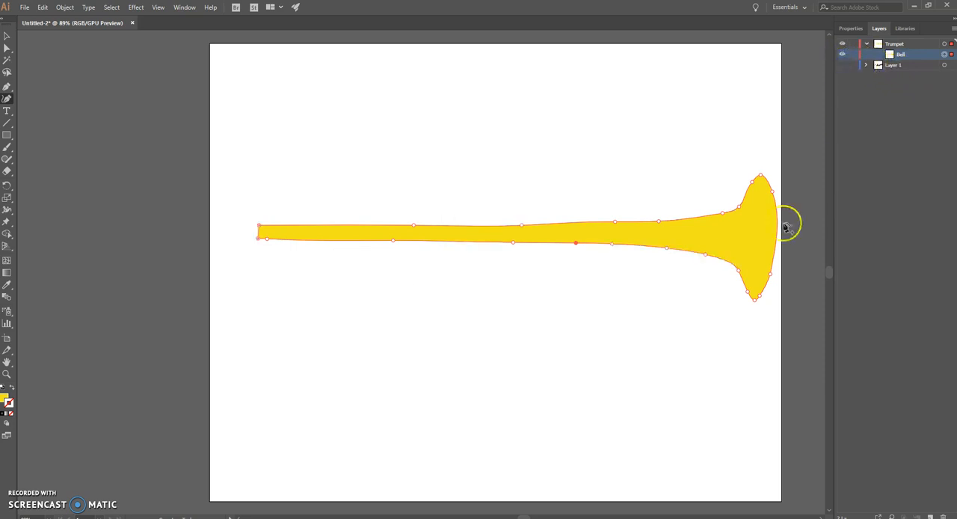
left_click(742, 108)
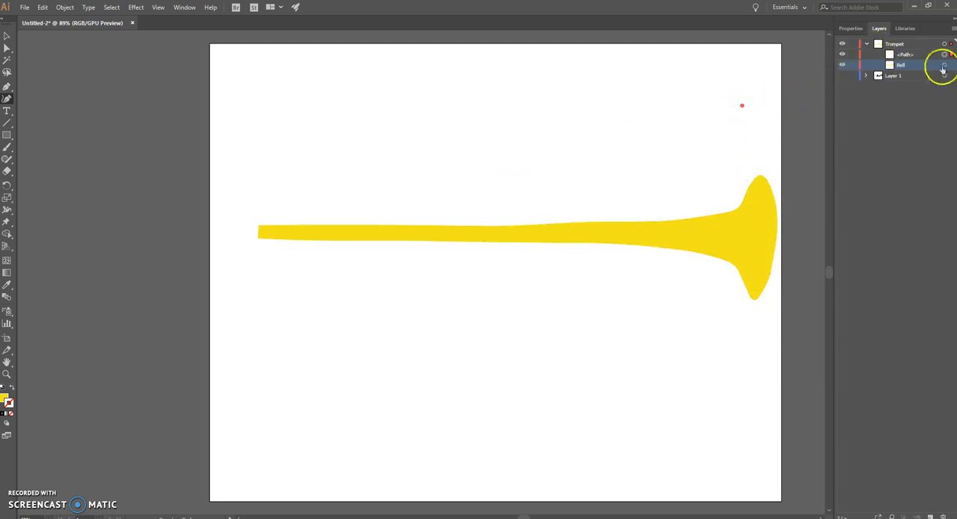
left_click(841, 75)
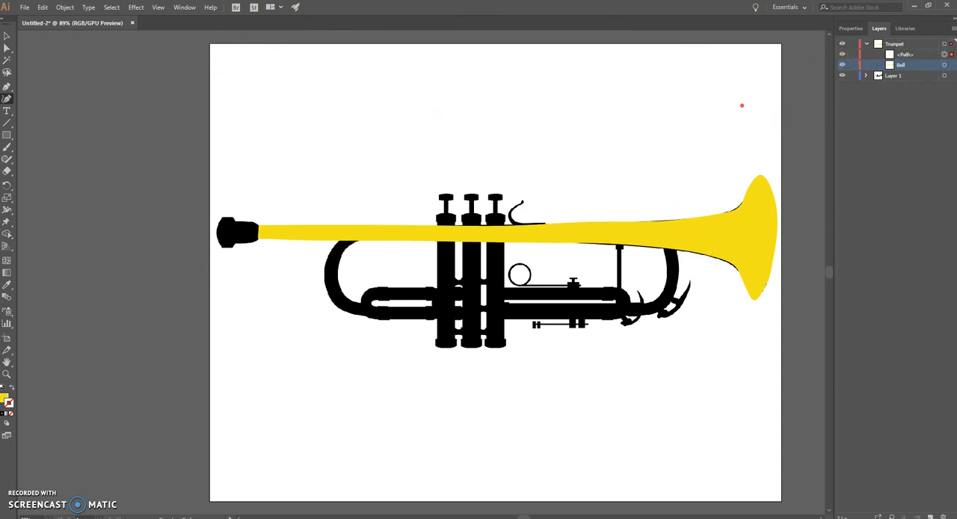
Try to set the stroke colour to black without the bell shape selected.
double_click(9, 402)
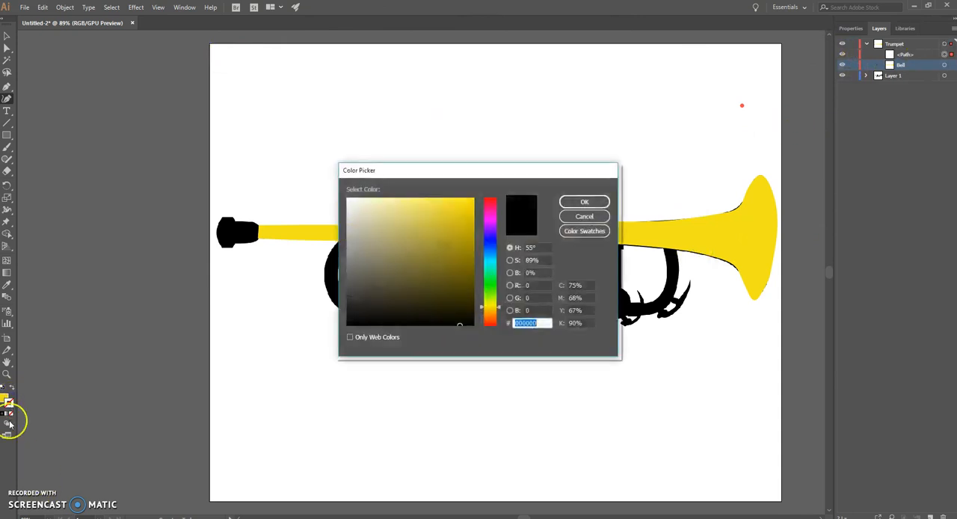
left_click(584, 216)
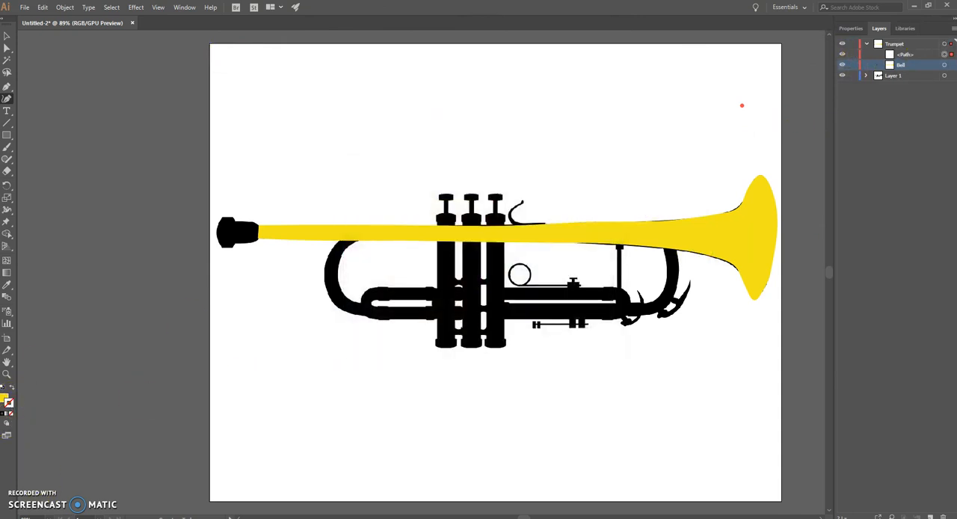
left_click(6, 413)
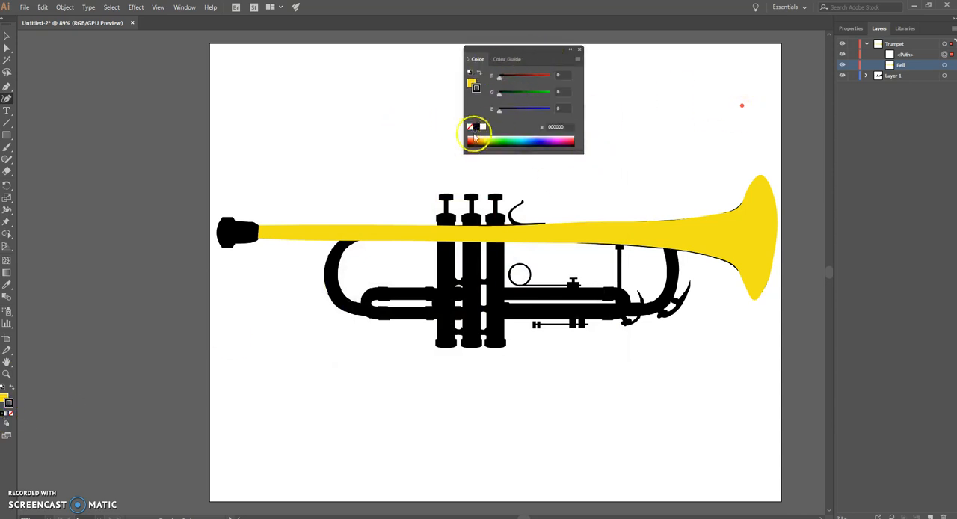
left_click(579, 50)
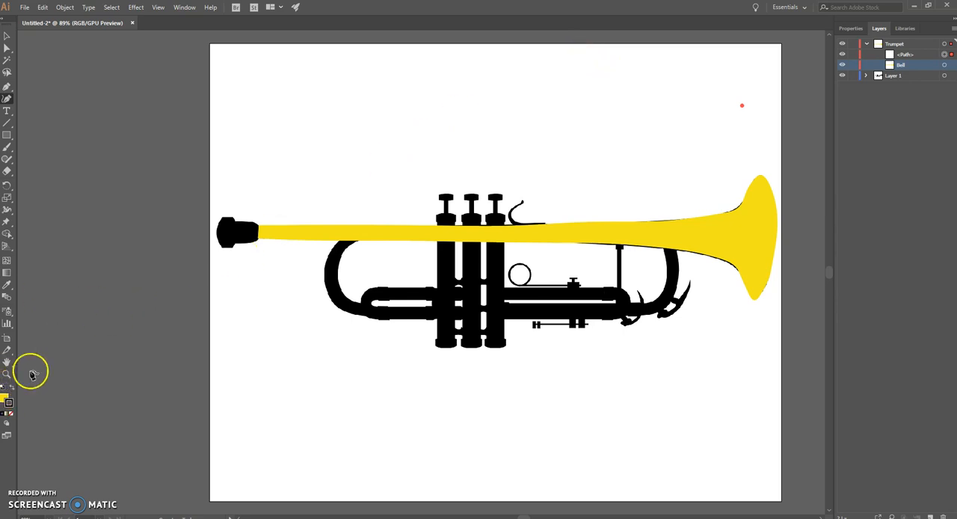
Select the yellow bell shape and give it a black stroke, hex 000000.
left_click(883, 43)
left_click(7, 34)
left_click(736, 237)
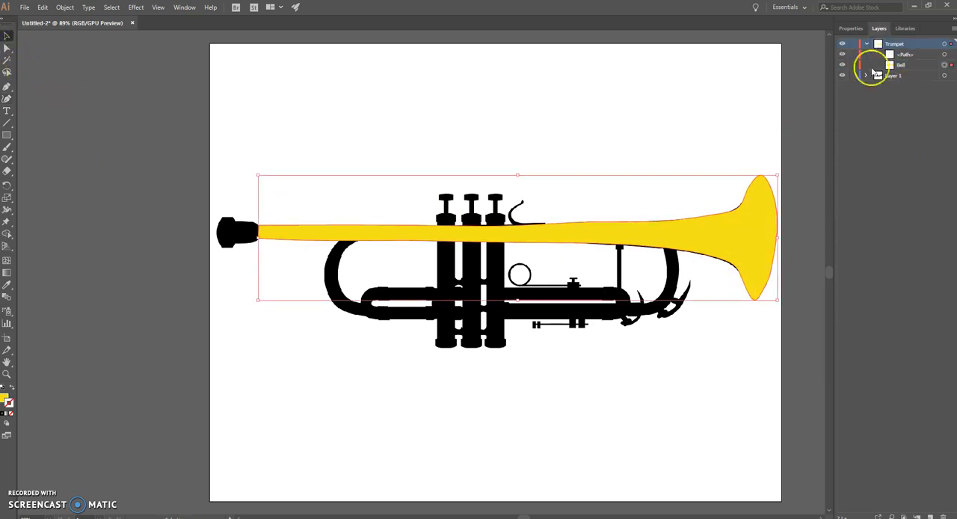
left_click(9, 404)
left_click(667, 121)
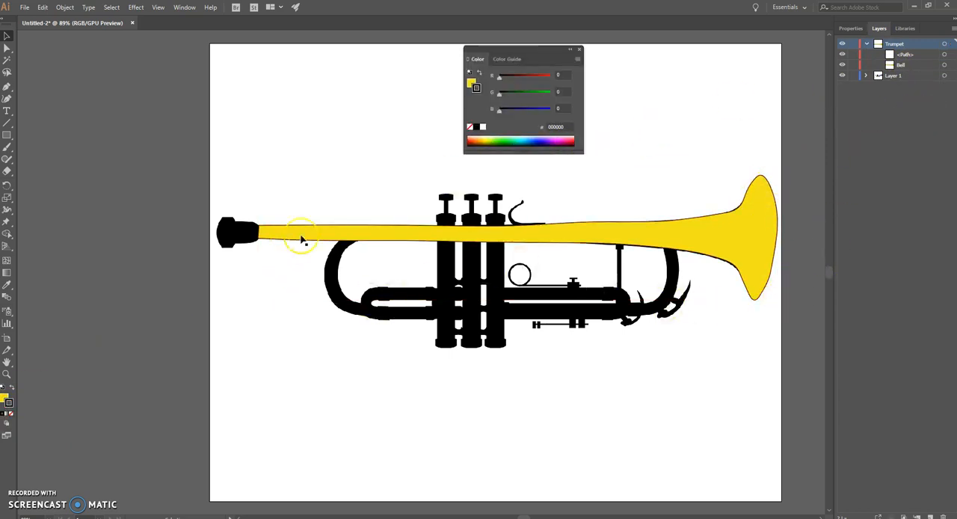
left_click(579, 51)
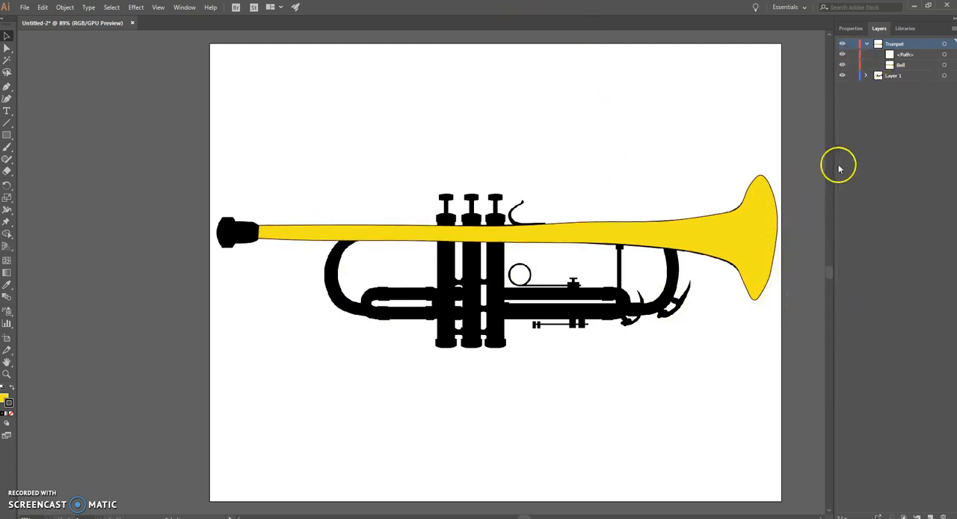
Trace the first valve casing on the Trumpet layer as a closed four-cornered shape with the Curvature tool.
left_click(915, 65)
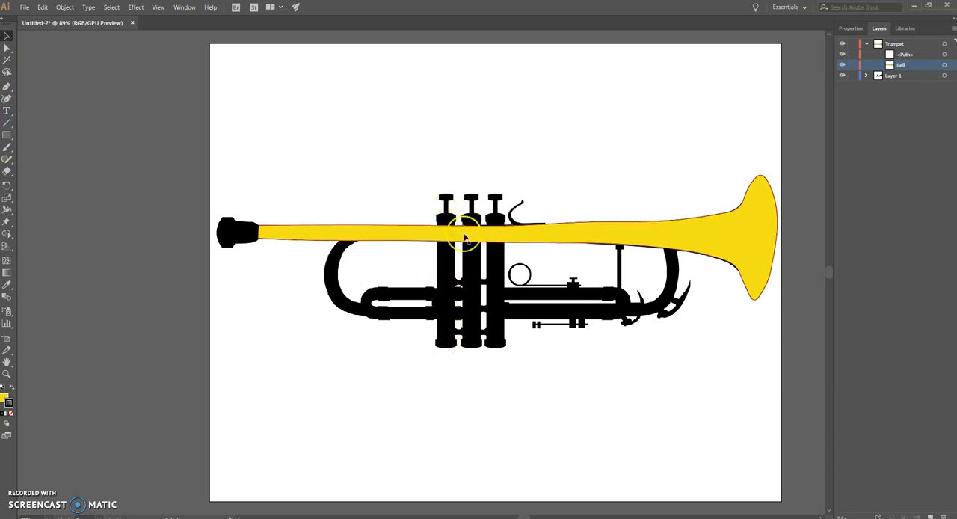
left_click(899, 44)
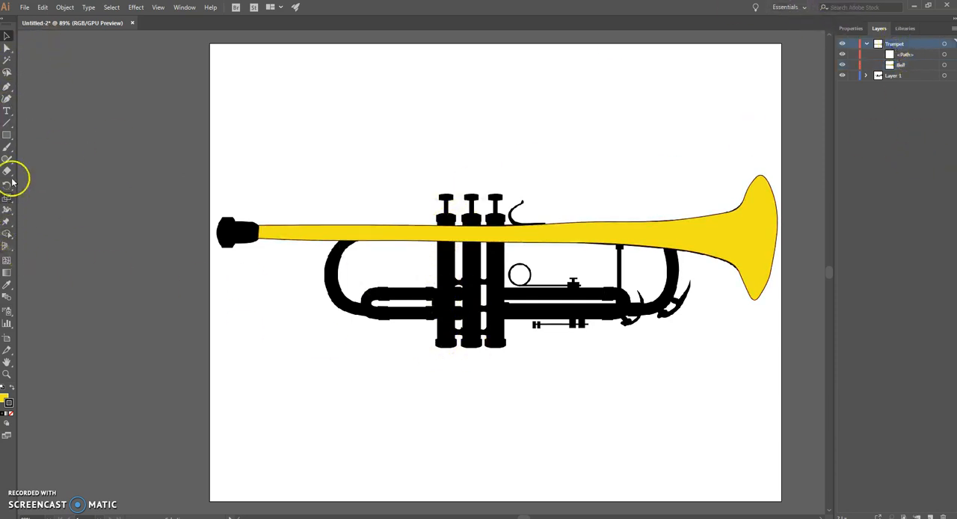
left_click(7, 98)
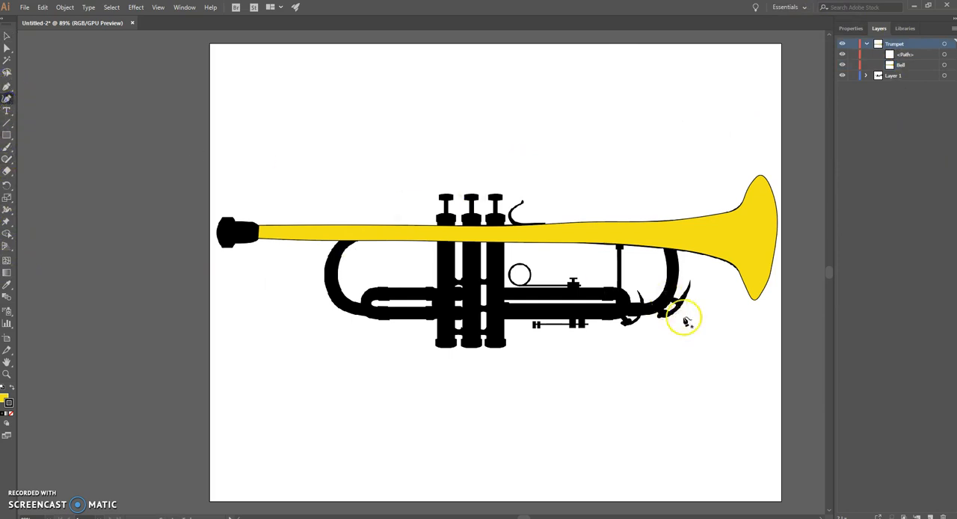
left_click(438, 340)
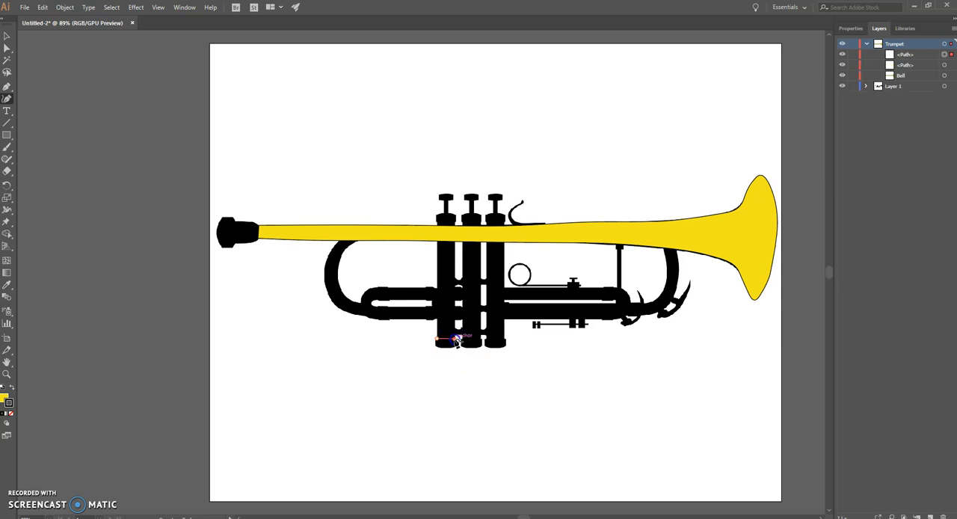
left_click(455, 224)
left_click(454, 223)
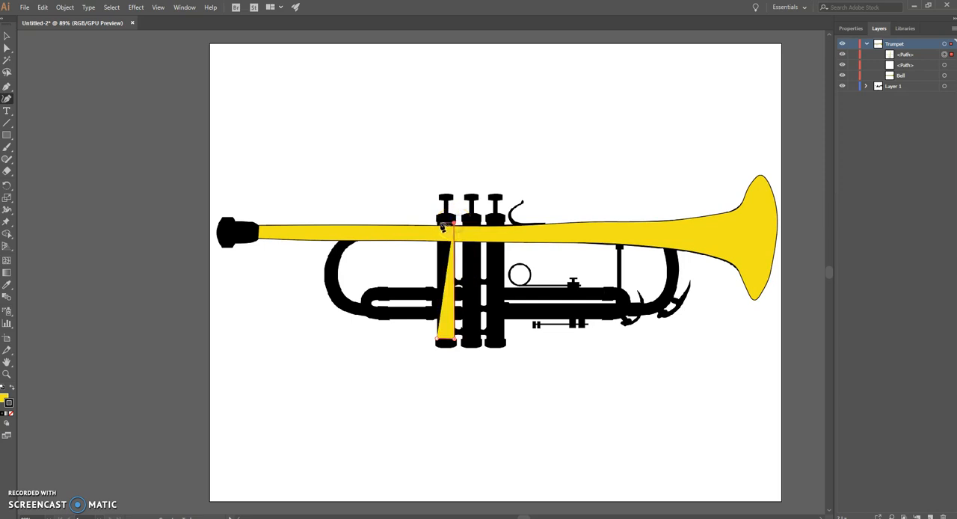
left_click(439, 225)
left_click(438, 343)
left_click_drag(439, 341, 438, 339)
Copy the first valve casing and paste two duplicates, placing them over the second and third valves.
left_click(7, 36)
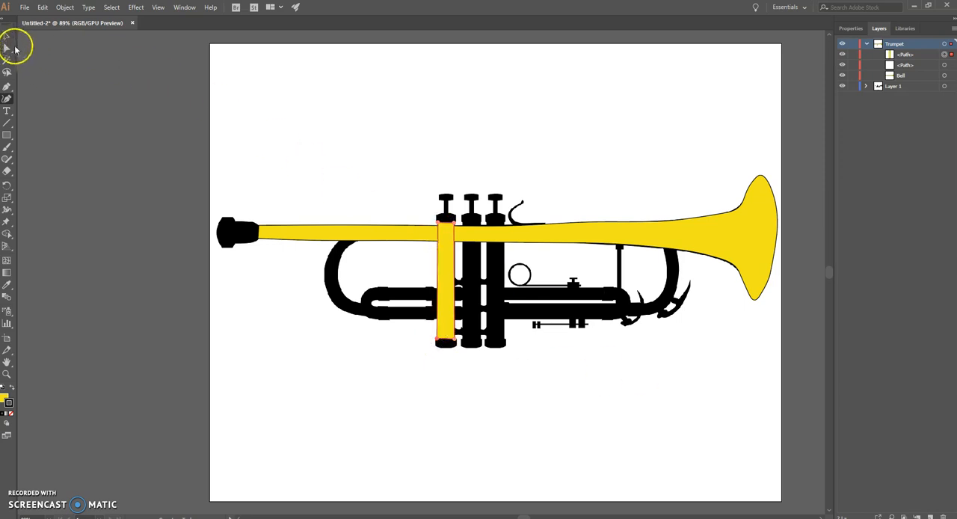
left_click(447, 273)
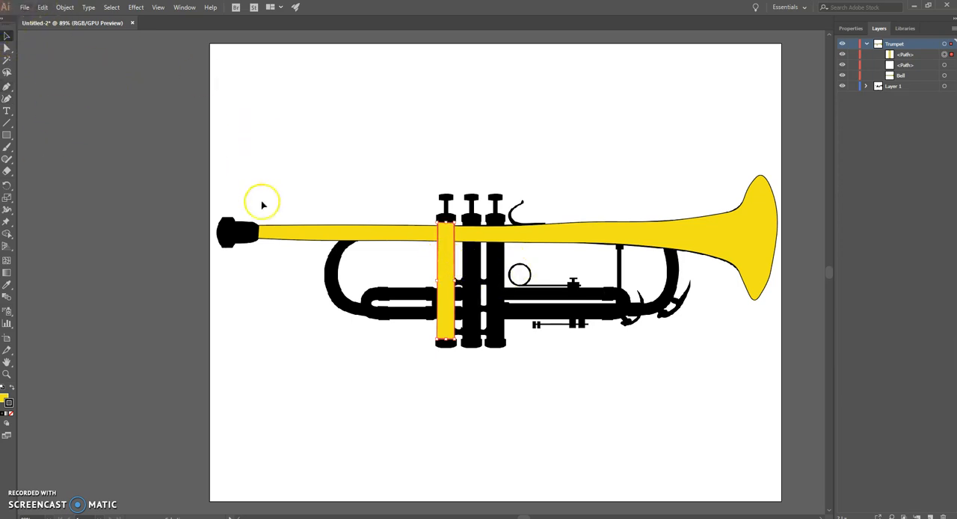
left_click(43, 6)
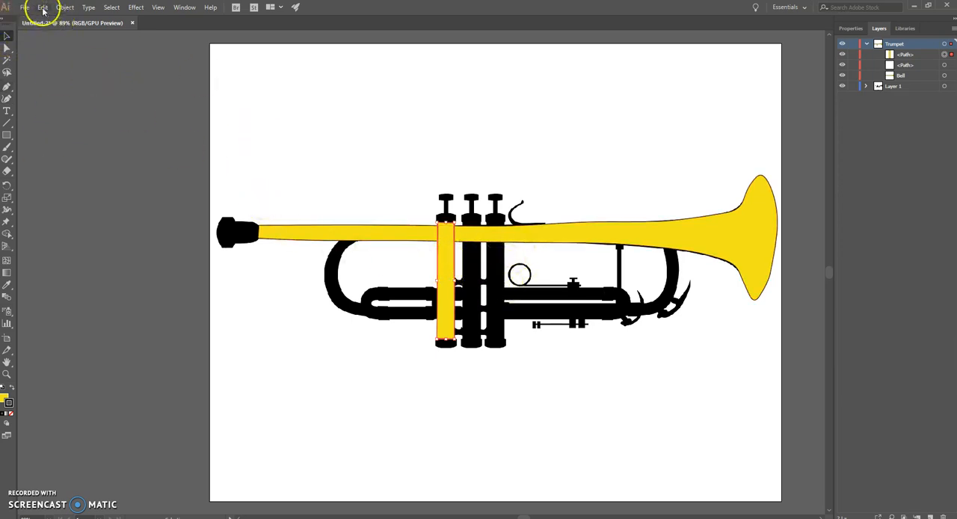
left_click(60, 52)
left_click(42, 7)
left_click(61, 66)
left_click_drag(420, 253, 498, 259)
left_click(42, 7)
left_click(69, 67)
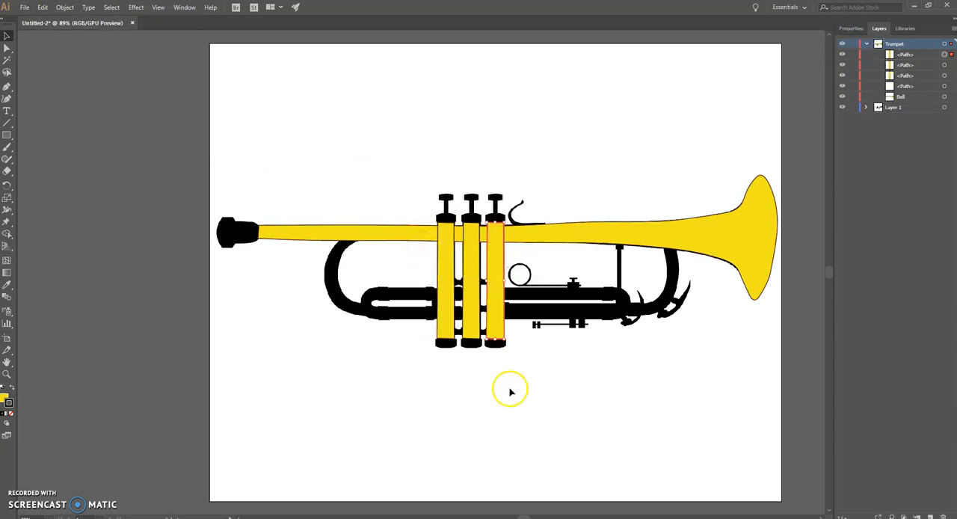
Select all three valve casings and align them vertically by their bottom edges, followed by their top edges.
left_click(446, 254)
left_click(474, 254, "shift")
left_click(493, 251, "shift")
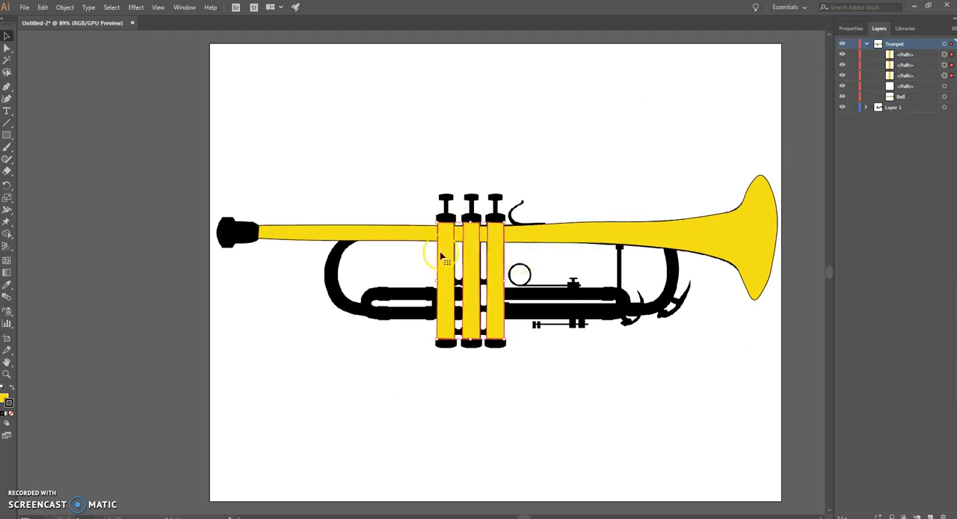
left_click(842, 31)
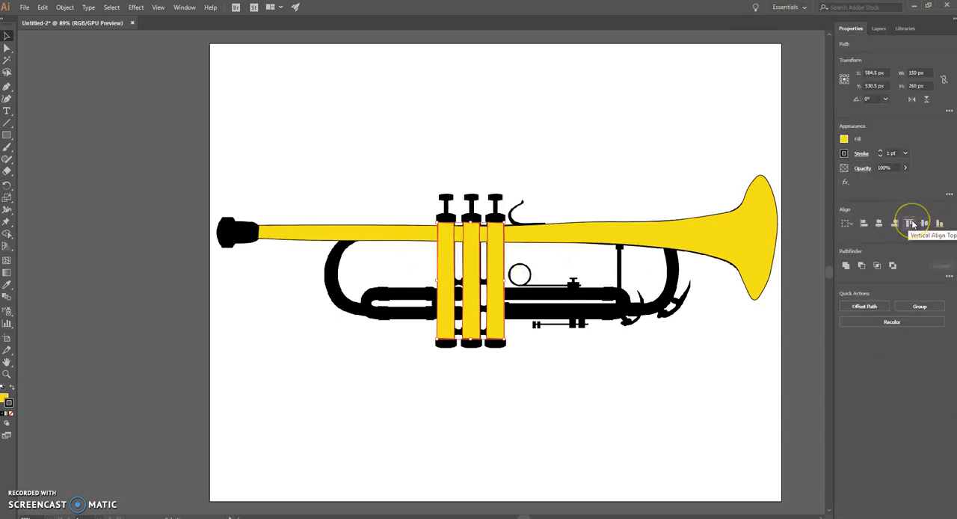
left_click(623, 196)
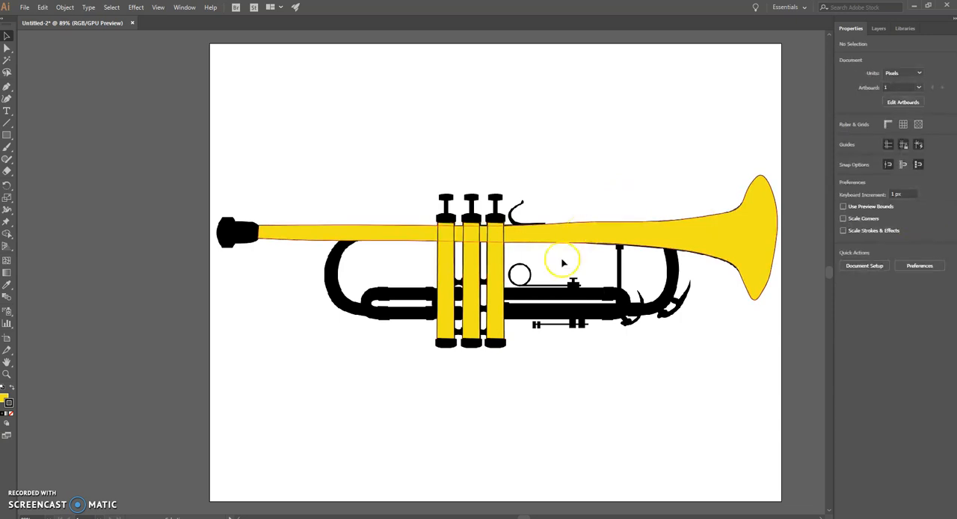
left_click(444, 252)
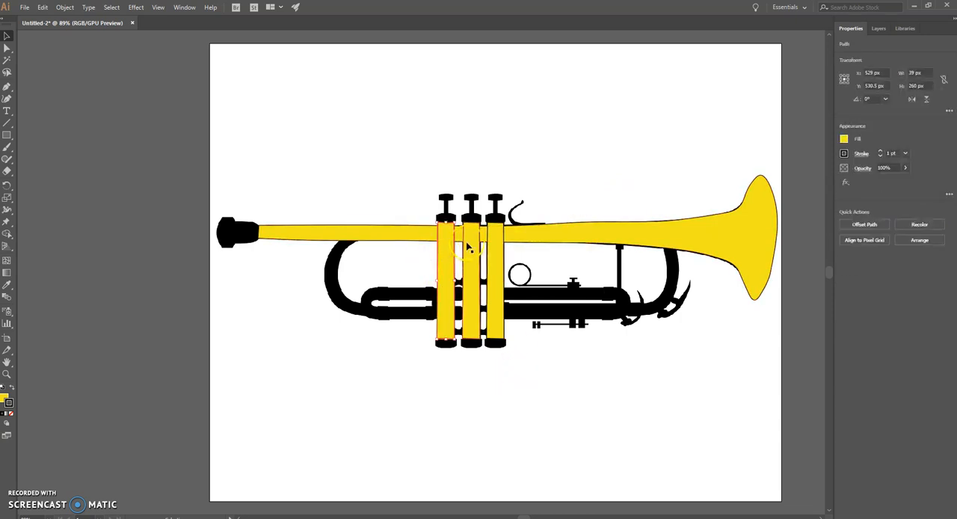
left_click(466, 245, "shift")
left_click(492, 250, "shift")
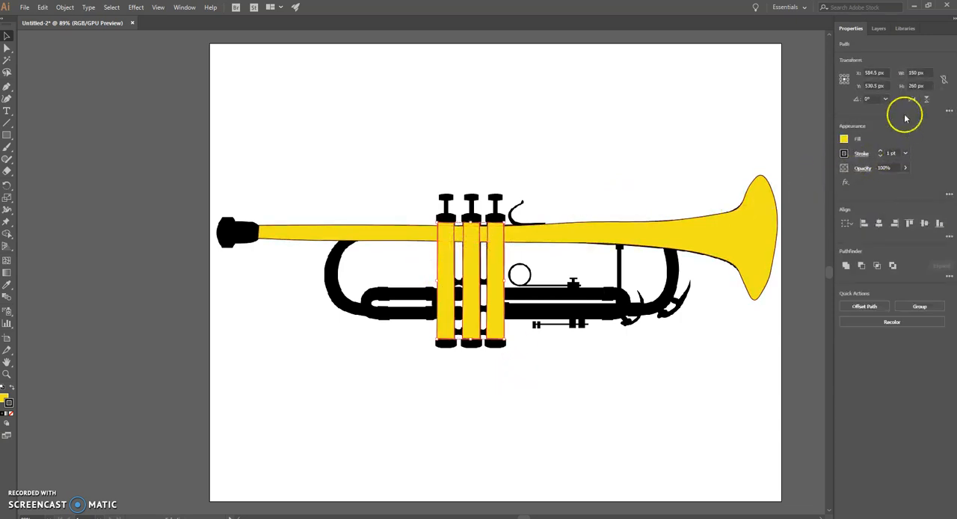
left_click(941, 222)
left_click(911, 224)
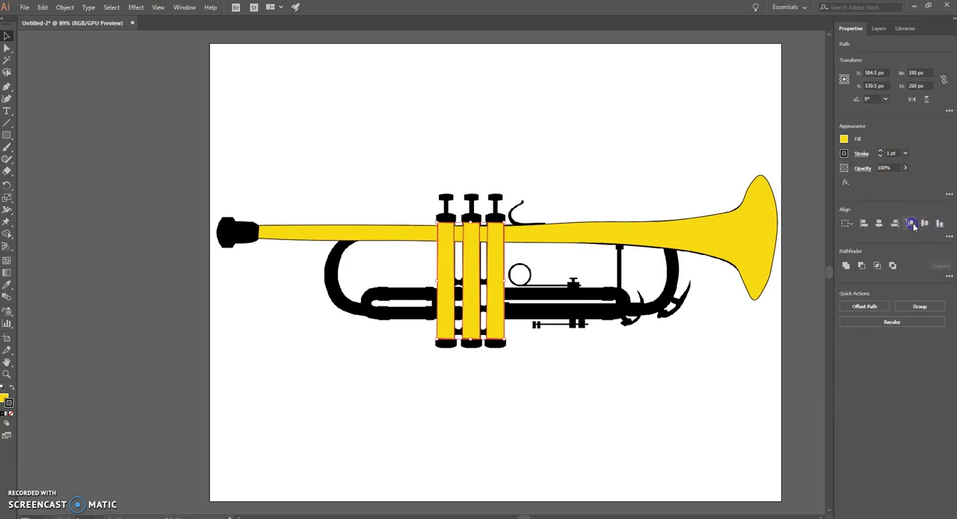
left_click(722, 149)
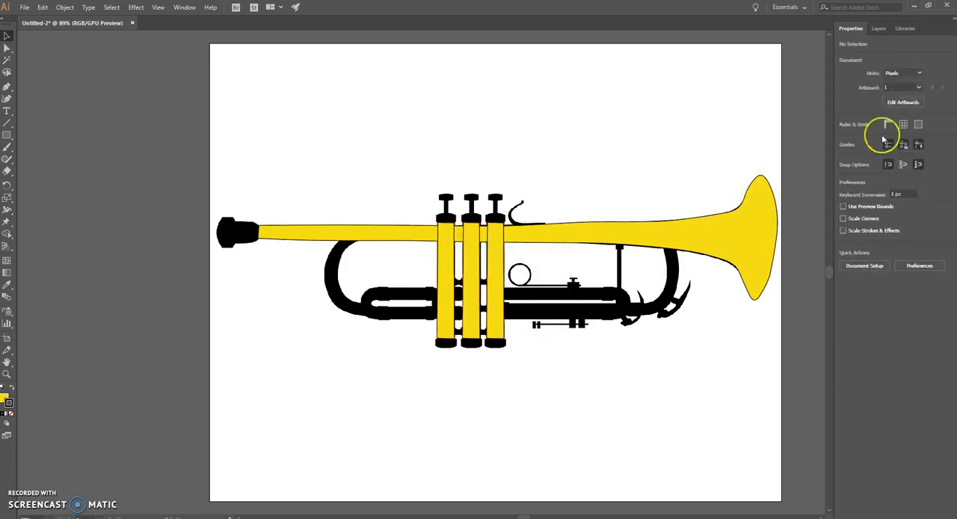
Move the three valve casing paths below the Bell path in the Trumpet layer's stacking order.
left_click(878, 28)
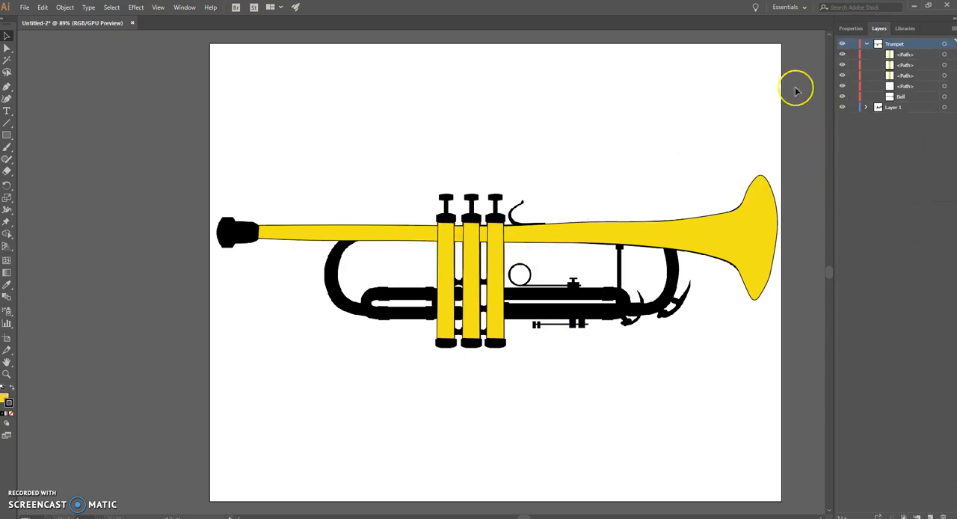
left_click(449, 251)
left_click(468, 259, "shift")
left_click(493, 271, "shift")
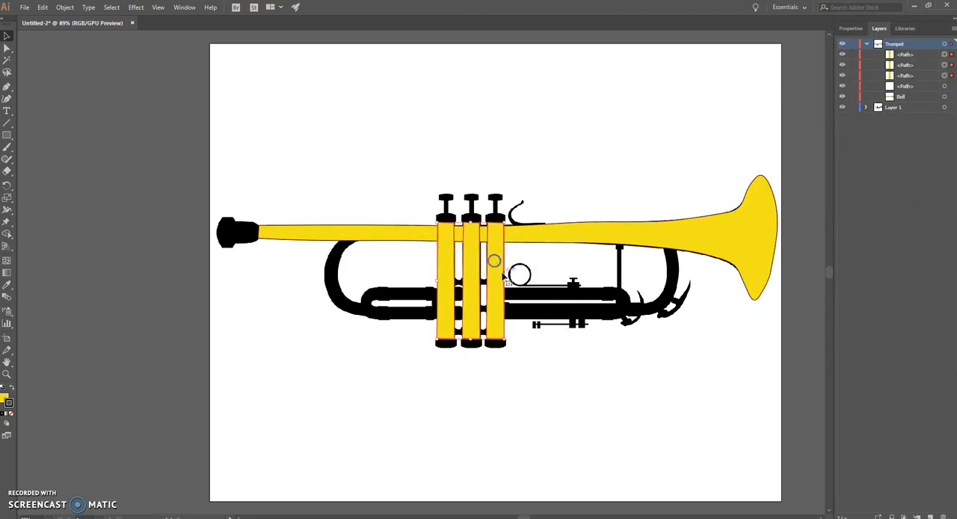
left_click(905, 54)
left_click(911, 65, "ctrl")
left_click(912, 76, "ctrl")
left_click_drag(905, 55, 907, 101)
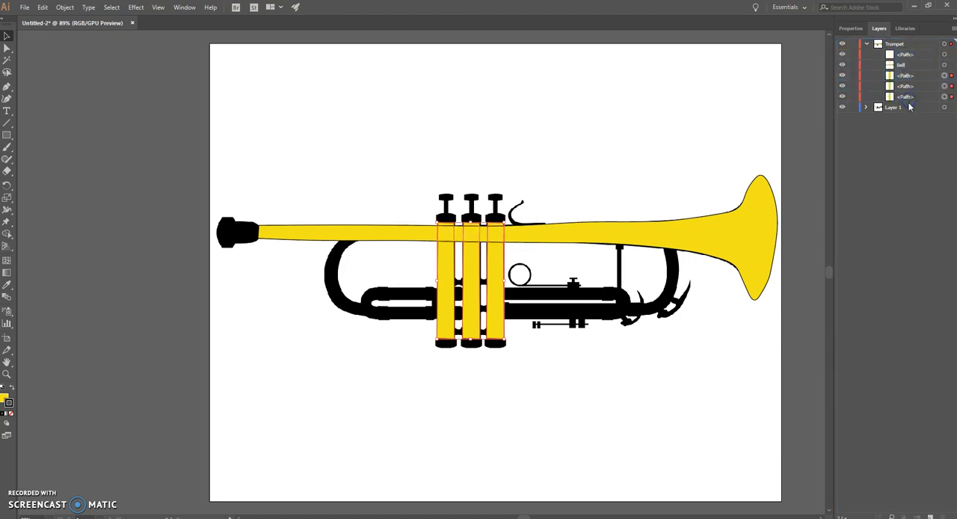
left_click(576, 178)
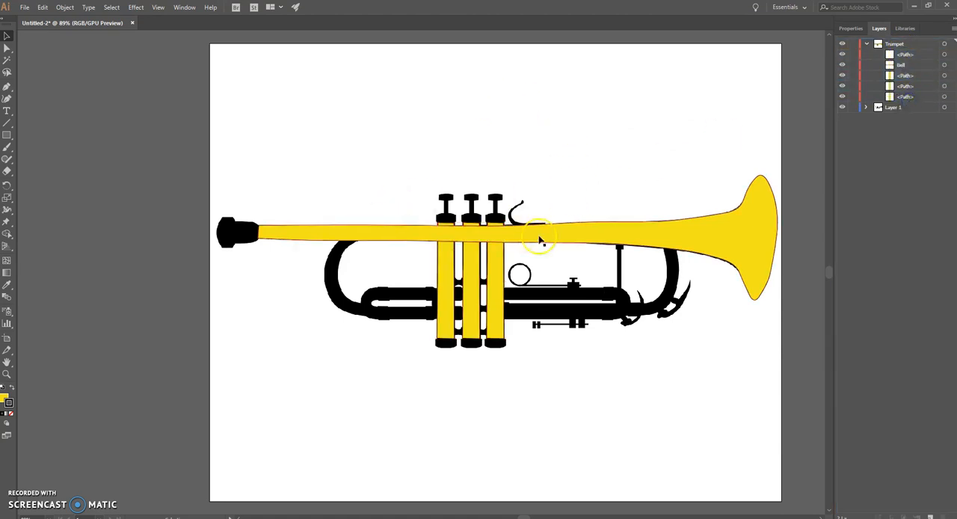
left_click(629, 151)
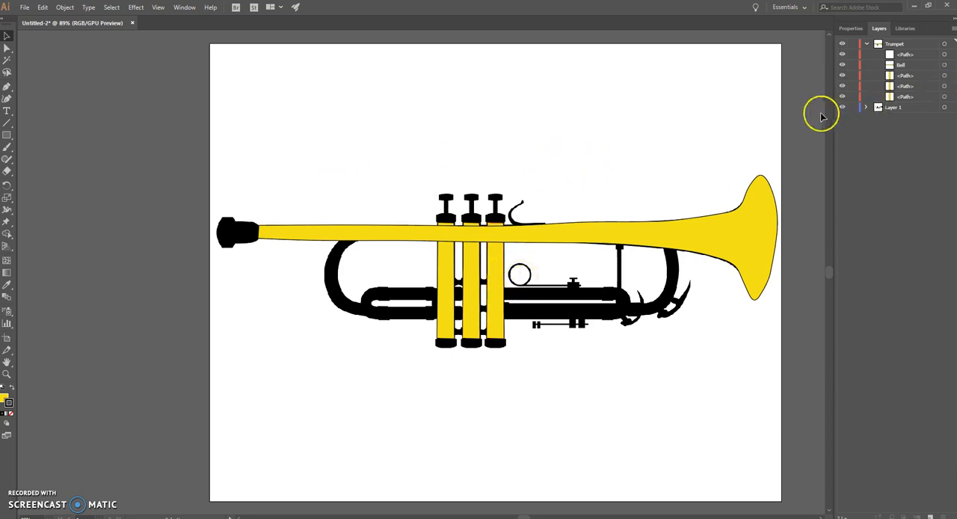
Check the yellow shapes with the silhouette layer briefly hidden, and hide the Bell and the three valve casings.
left_click(841, 107)
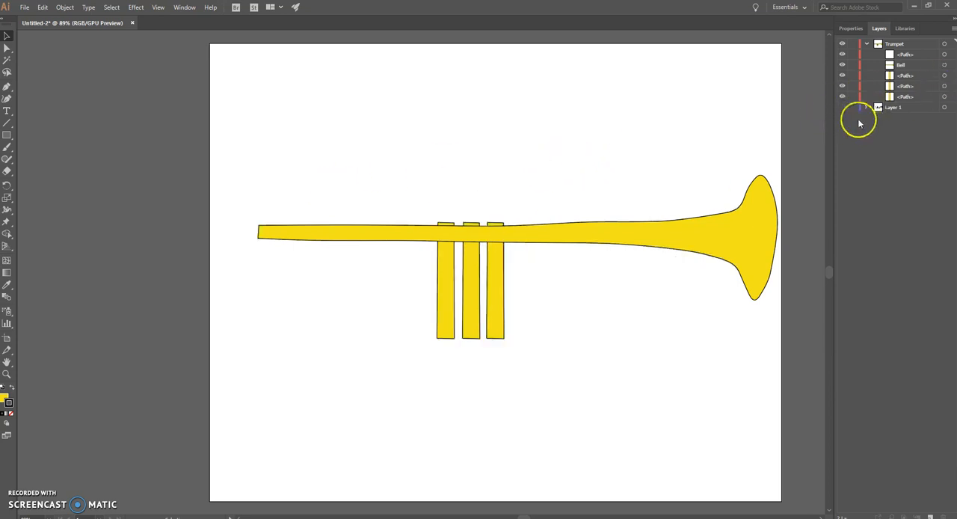
left_click(841, 107)
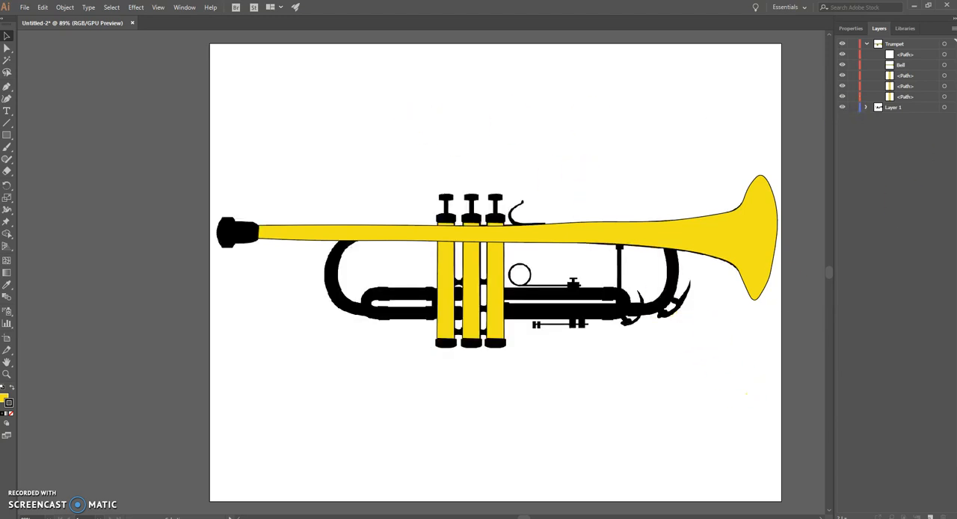
left_click(842, 64)
left_click_drag(841, 75, 841, 97)
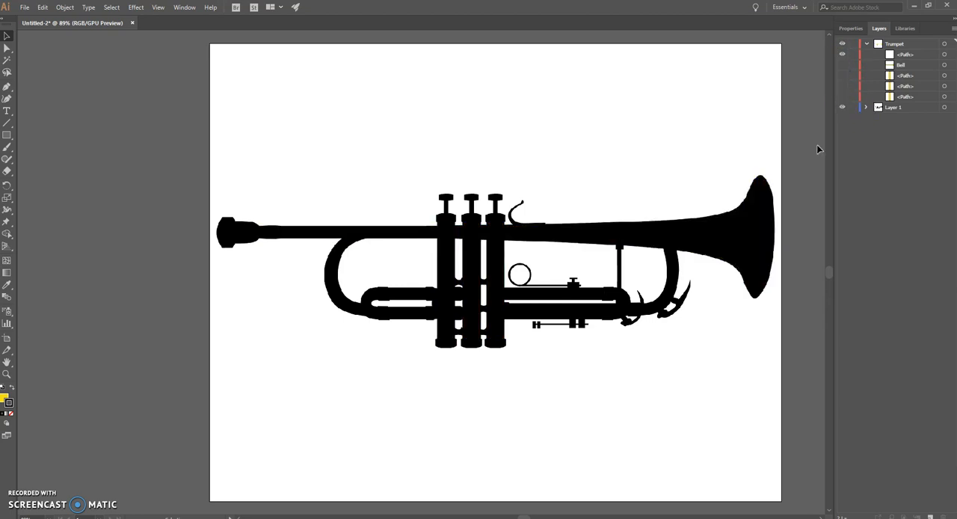
Trace the curved tube near the mouthpiece as a closed Curvature path on the Trumpet layer, refining its lower straight section up to the first valve.
left_click(888, 43)
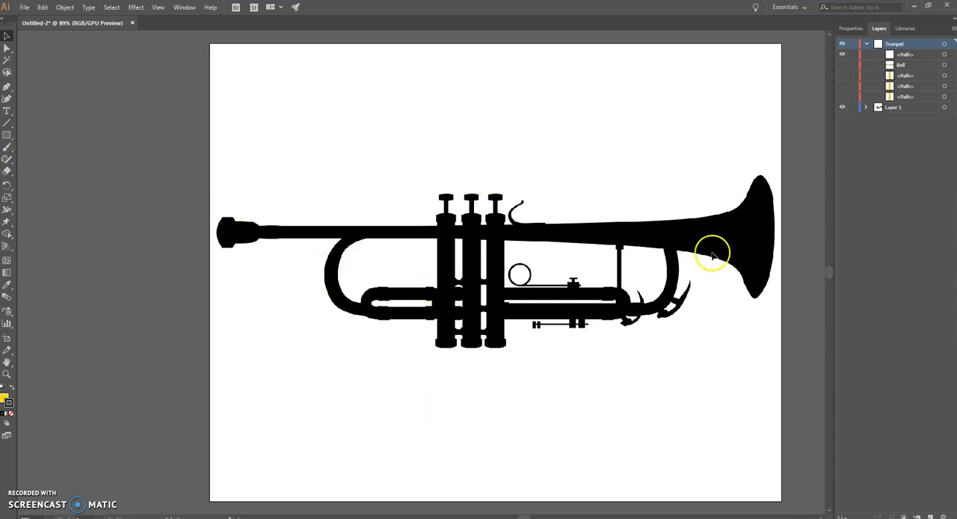
left_click(7, 97)
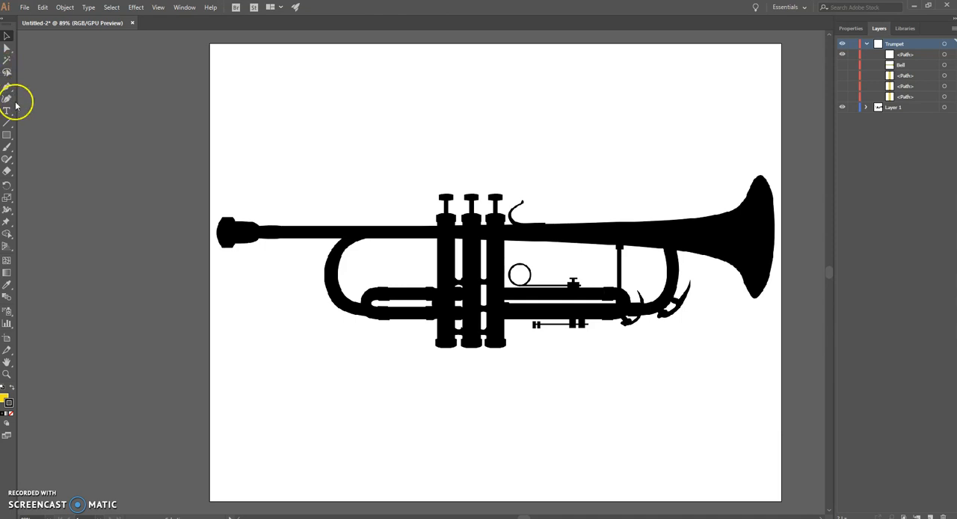
left_click(370, 237)
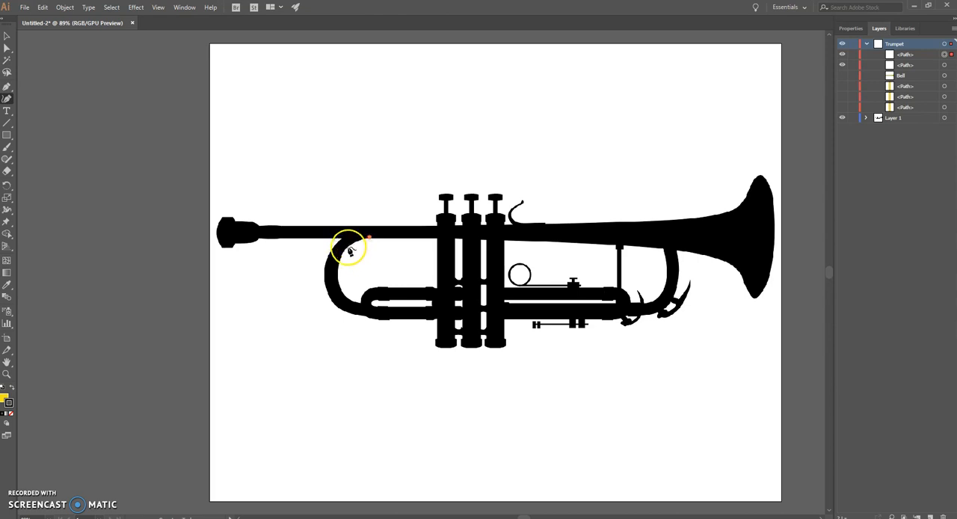
left_click(339, 271)
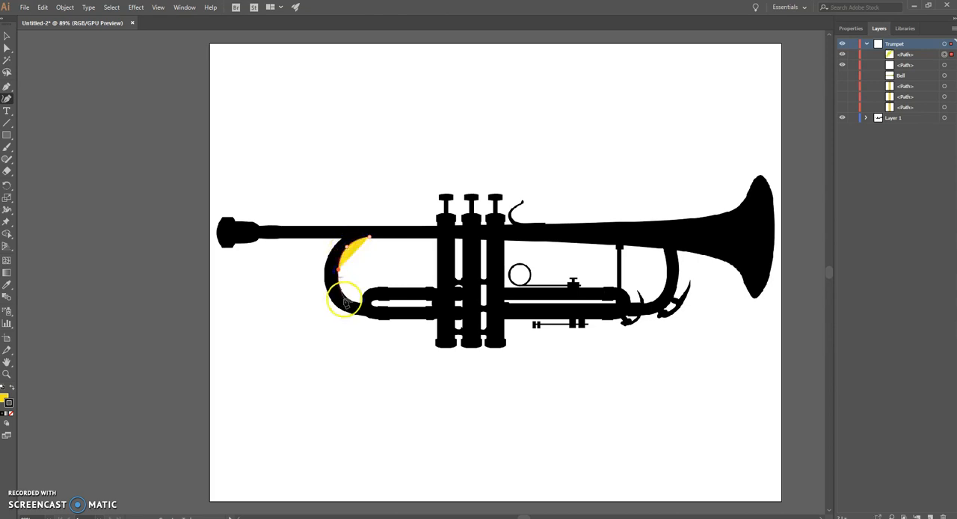
left_click_drag(345, 297, 438, 305)
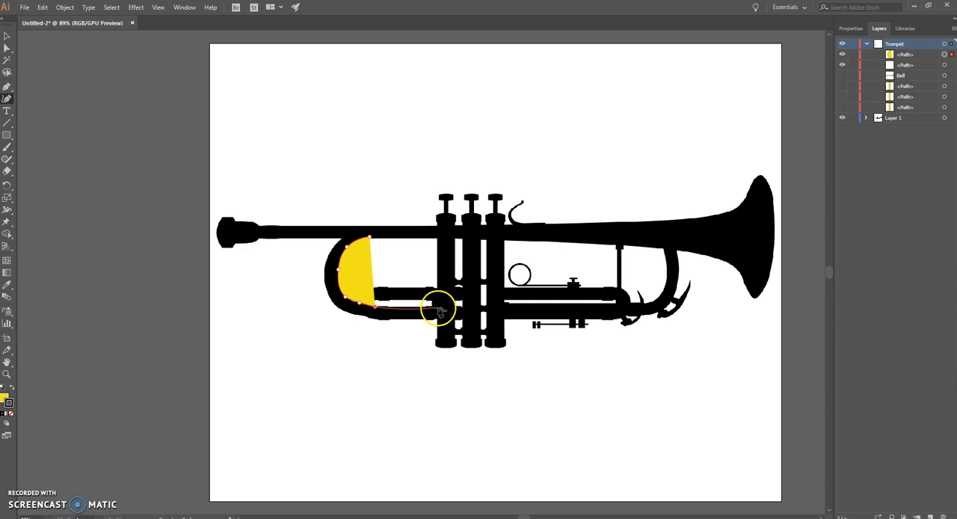
left_click(438, 306)
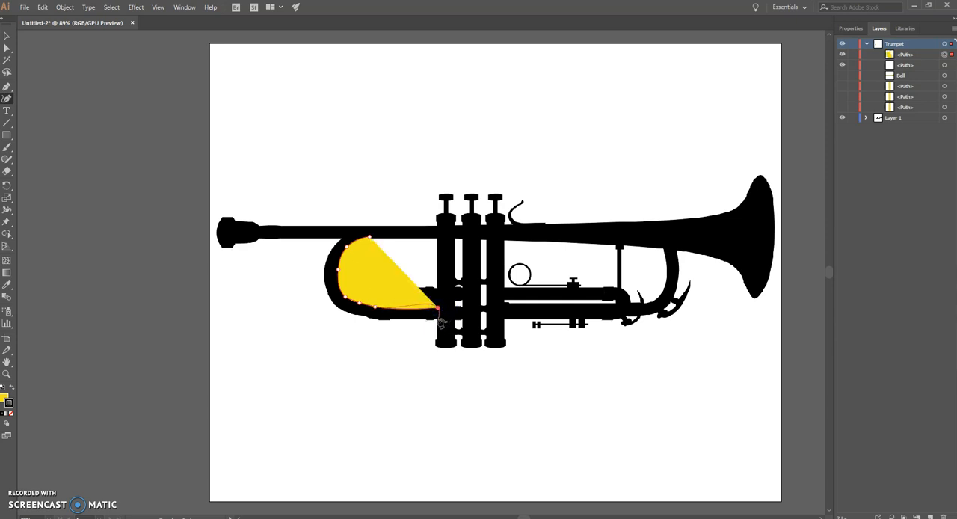
left_click(437, 319)
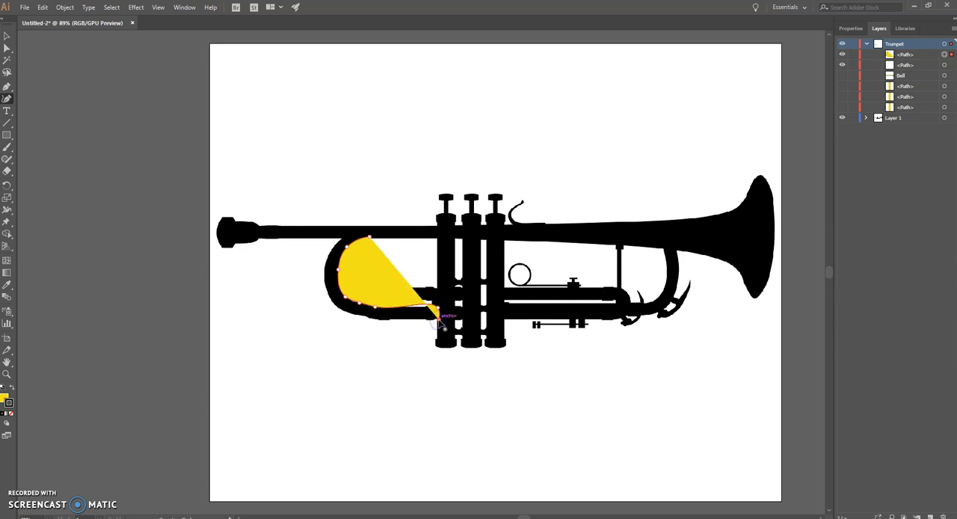
left_click(403, 319)
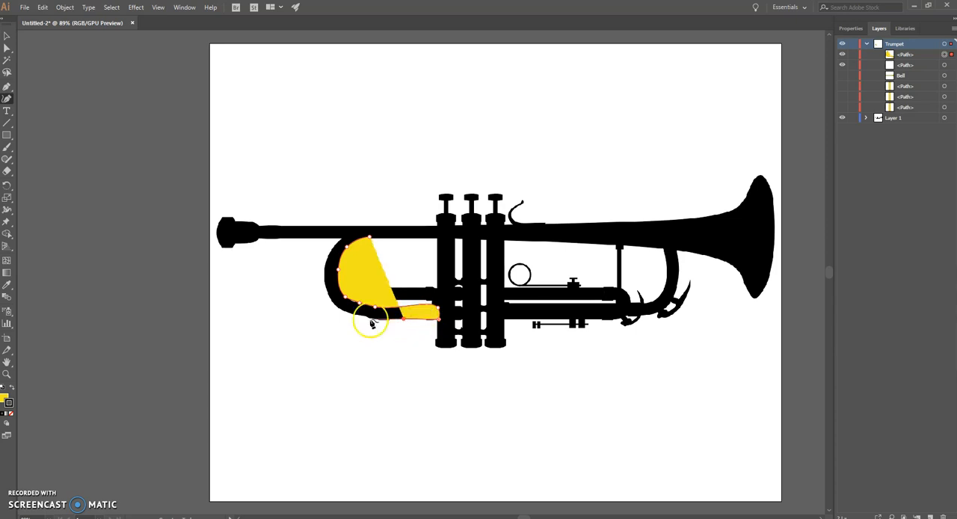
left_click(376, 320)
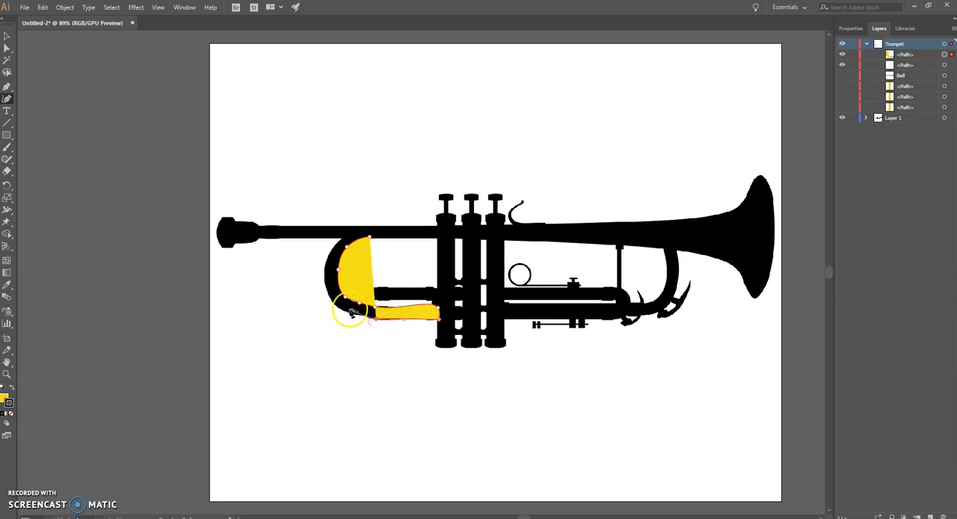
left_click_drag(347, 315, 370, 238)
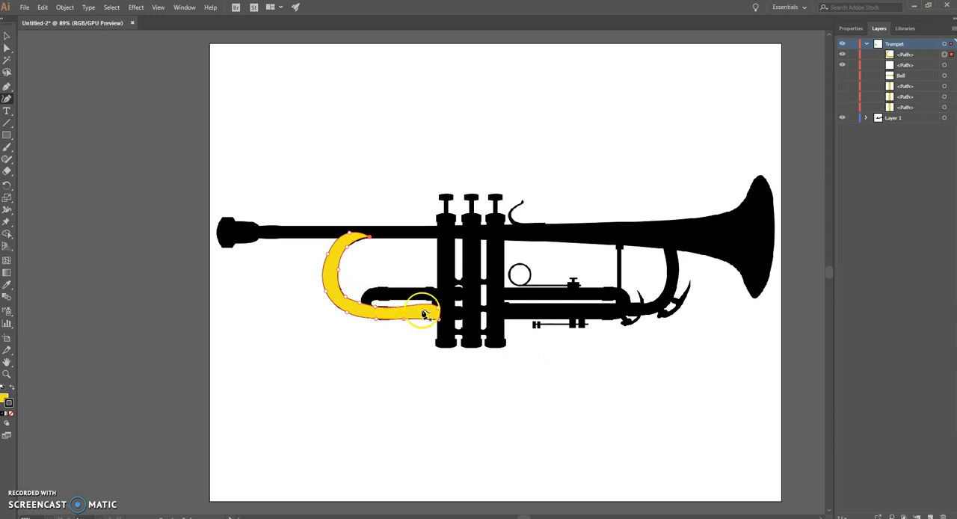
left_click_drag(439, 313, 442, 315)
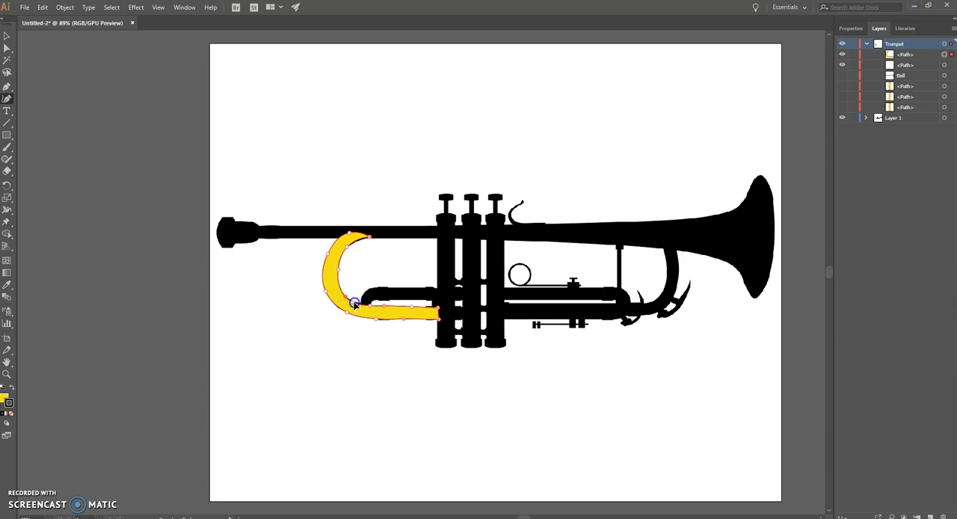
left_click(351, 302)
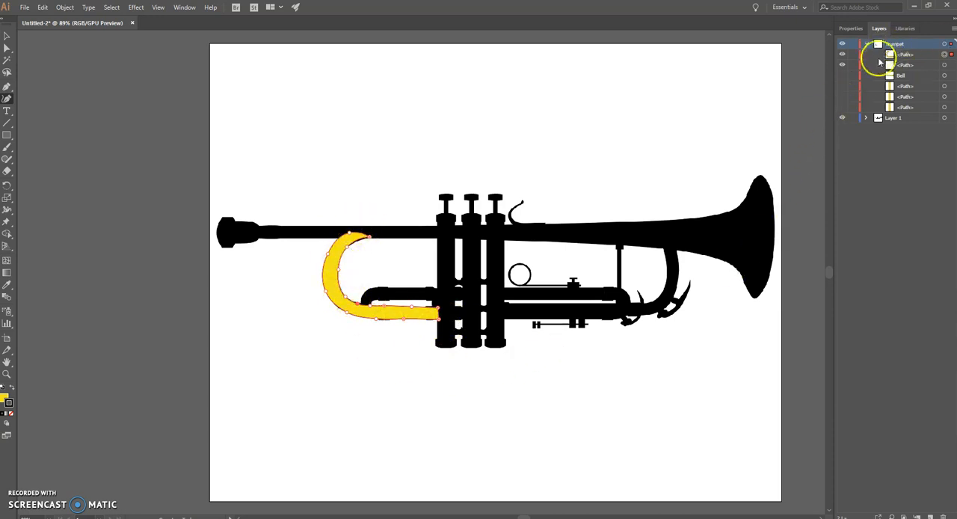
Show the Bell path again and move the curved tube path directly below it in the stacking order.
left_click(841, 74)
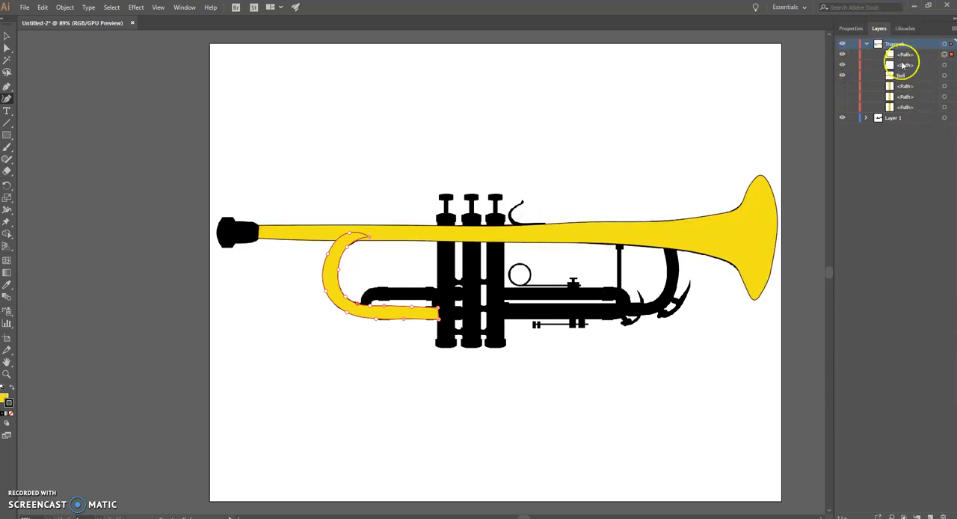
left_click_drag(905, 54, 913, 83)
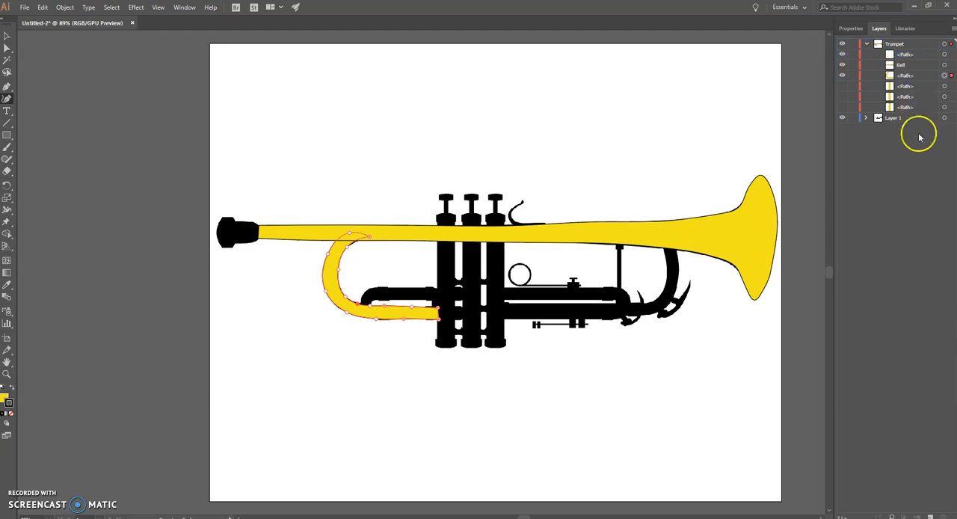
left_click(430, 153)
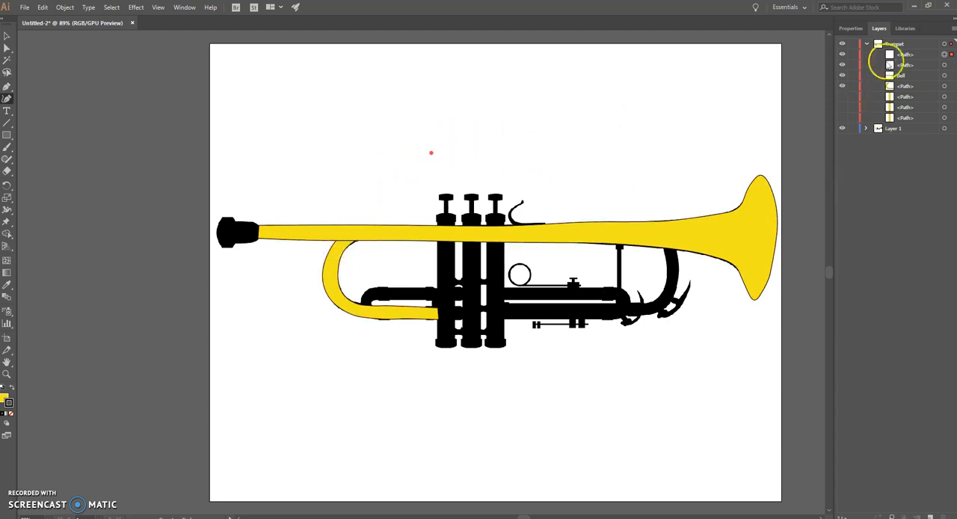
Show the three valve casings again and move the curved tube path below them in the stacking order.
left_click(847, 99)
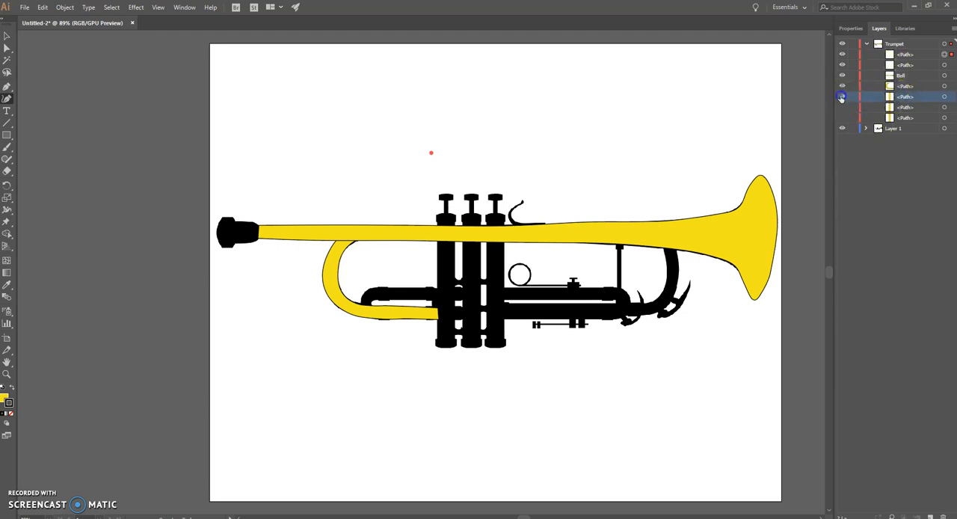
left_click(842, 96)
left_click_drag(841, 107, 841, 118)
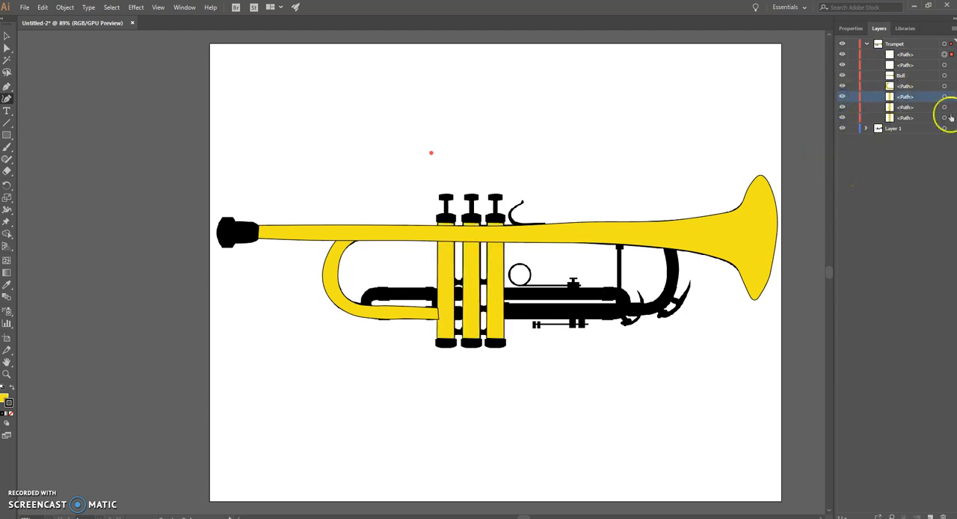
mouse_move(897, 96)
left_mouse_down()
mouse_move(888, 86)
mouse_move(891, 103)
left_mouse_up()
Delete the stray curved path drawn on the empty artboard area above the valves.
left_click(439, 128)
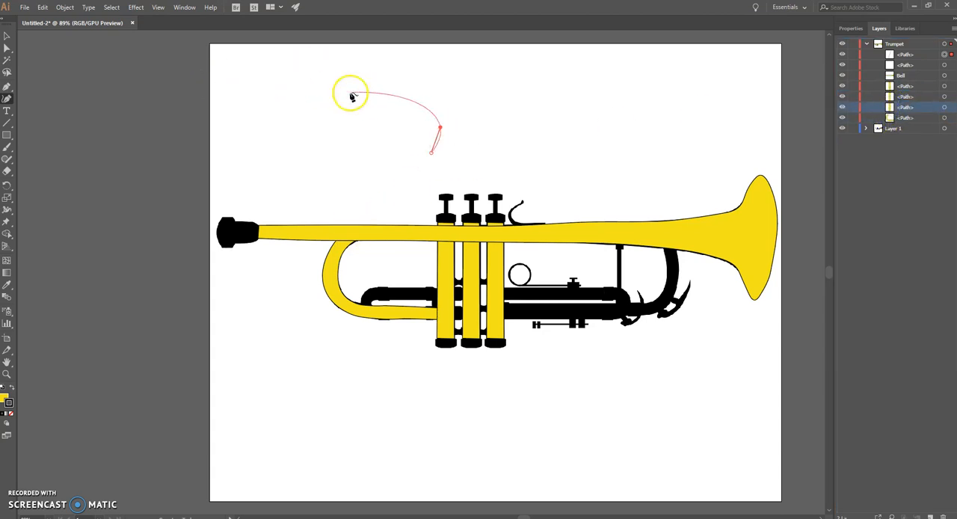
left_click(374, 107)
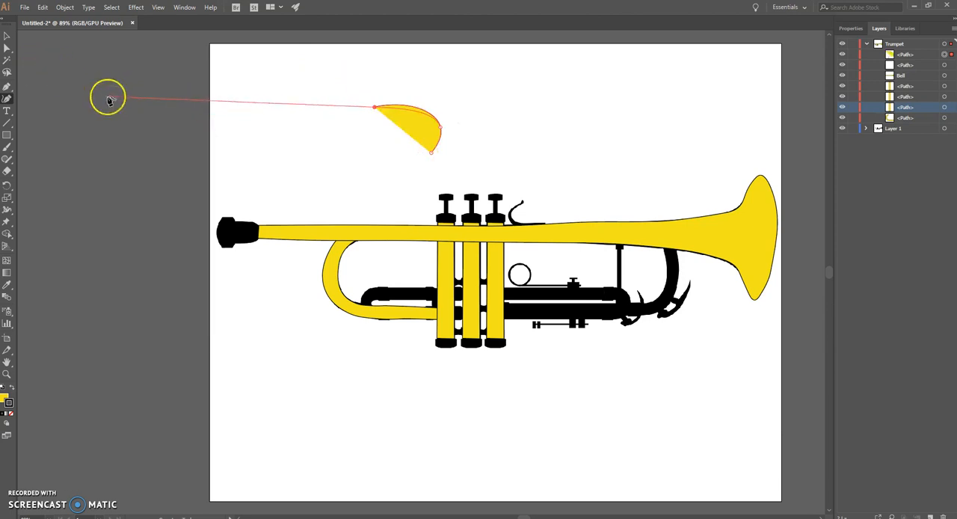
left_click(6, 35)
left_click_drag(337, 81, 486, 171)
key("Delete")
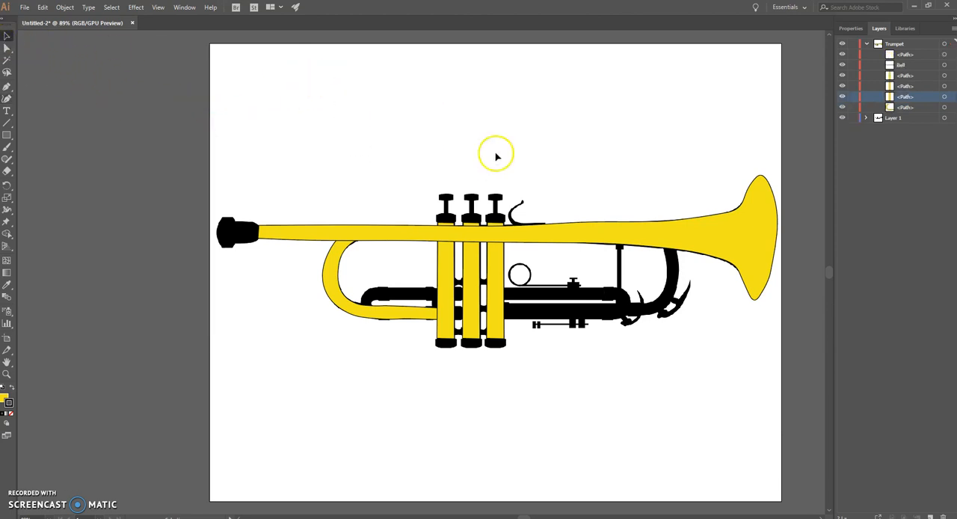